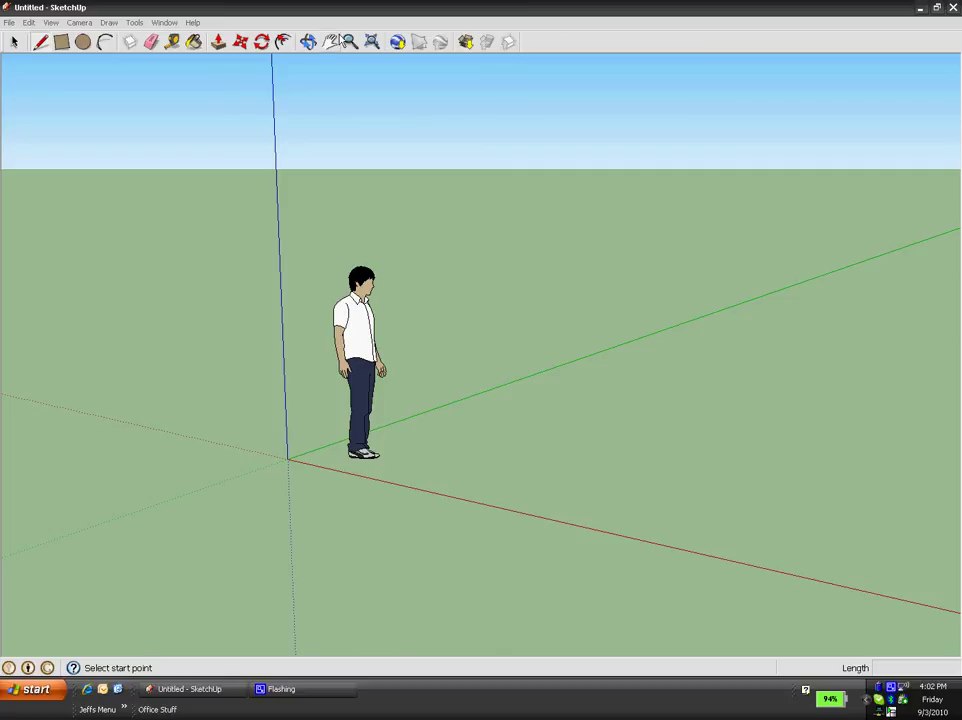
Step: Practise orbiting, panning and zooming around the empty scene with the standing figure and the axes
left_click(308, 41)
left_click_drag(408, 573, 660, 534)
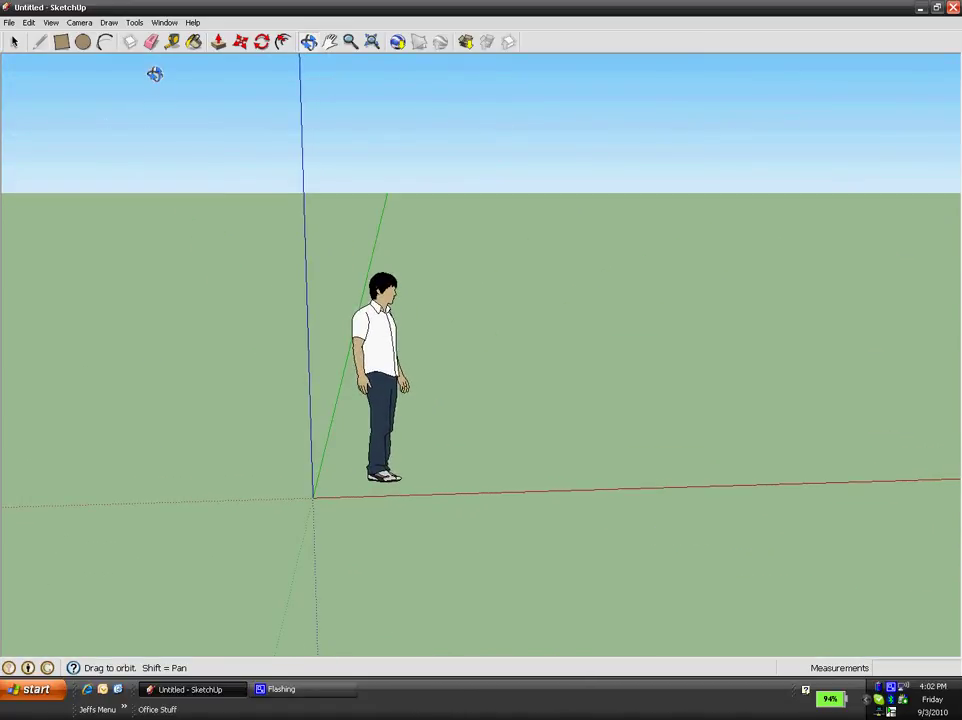
left_click(14, 43)
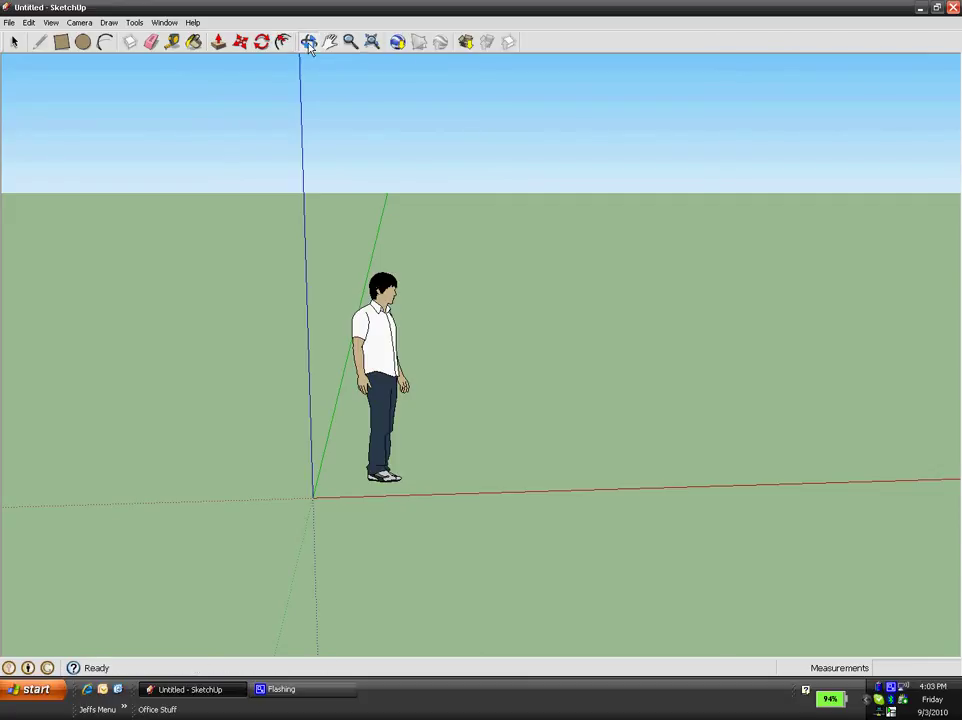
left_click(310, 44)
left_click_drag(481, 429, 485, 541)
left_click(329, 41)
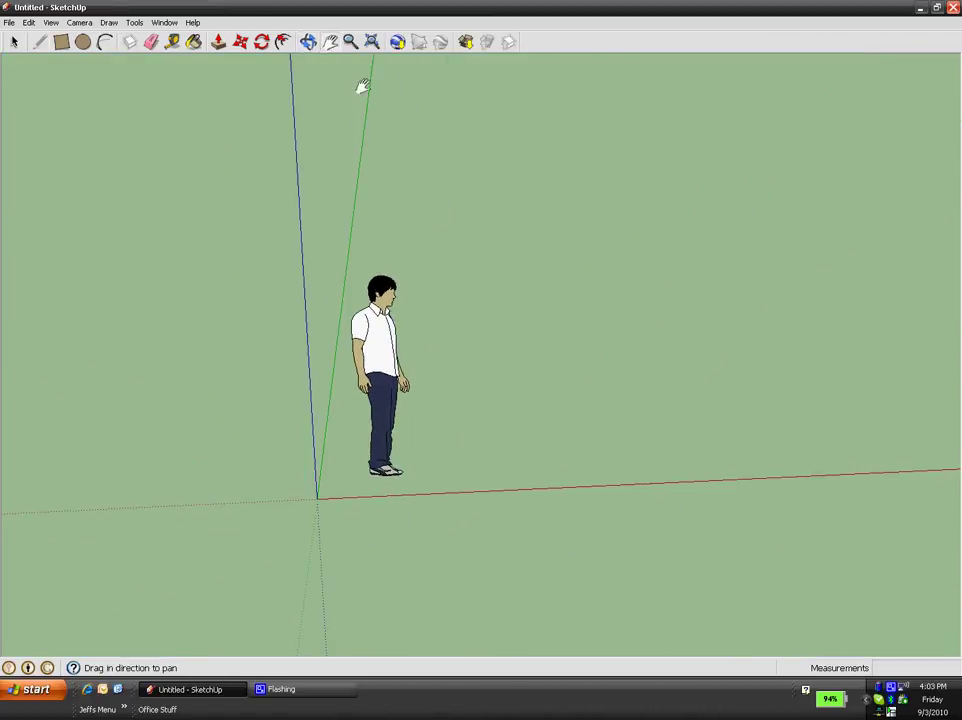
left_click_drag(661, 359, 449, 357)
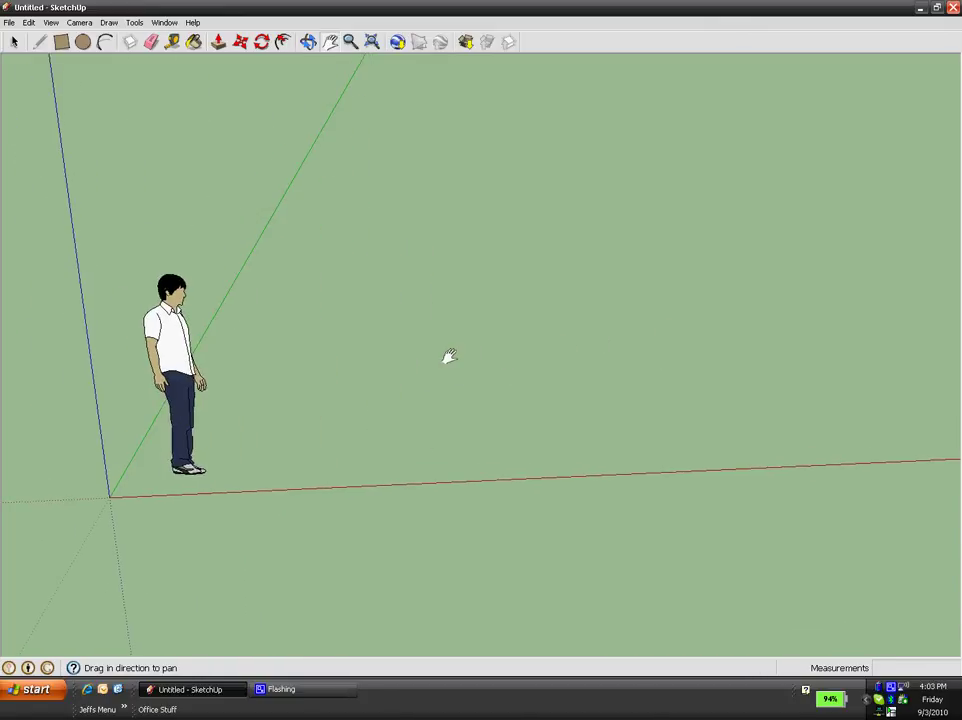
left_click(350, 41)
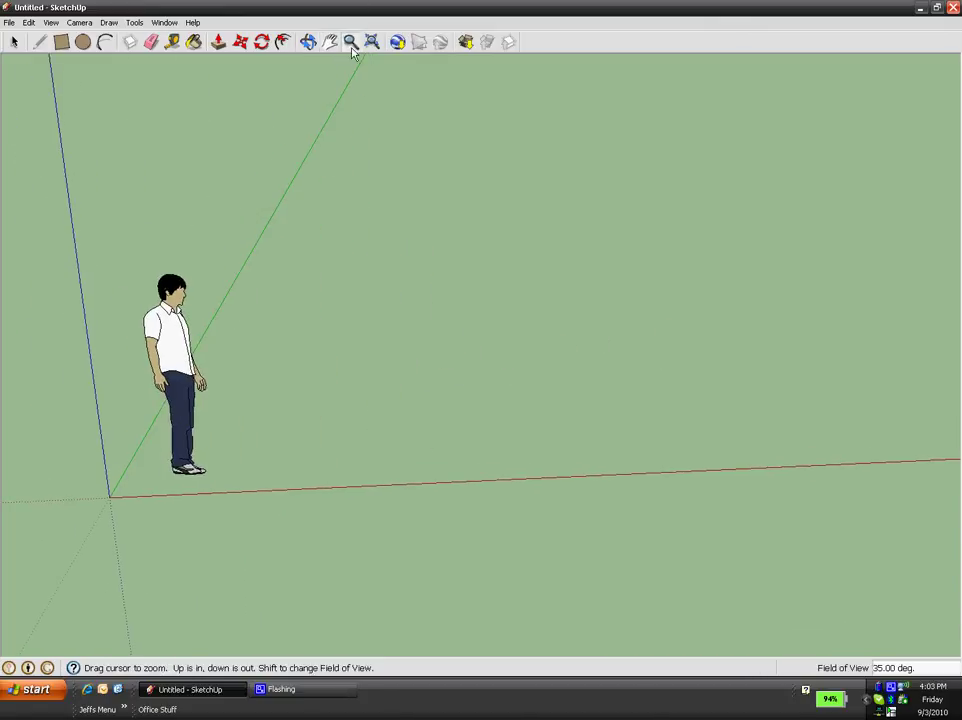
left_click_drag(365, 450, 438, 414)
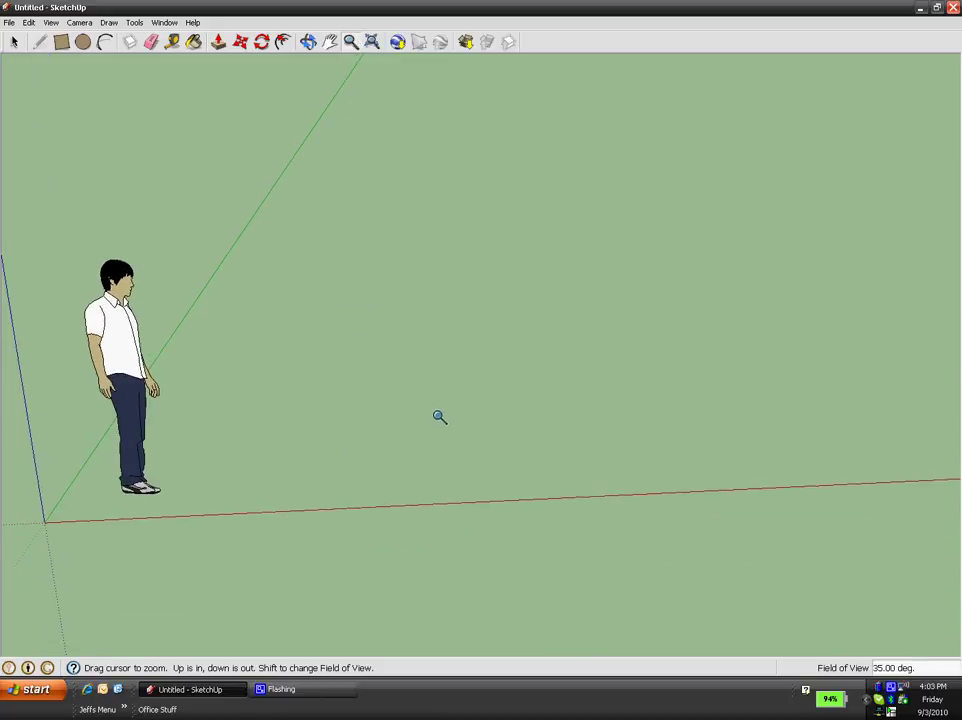
left_click(310, 41)
left_click_drag(311, 400, 324, 146)
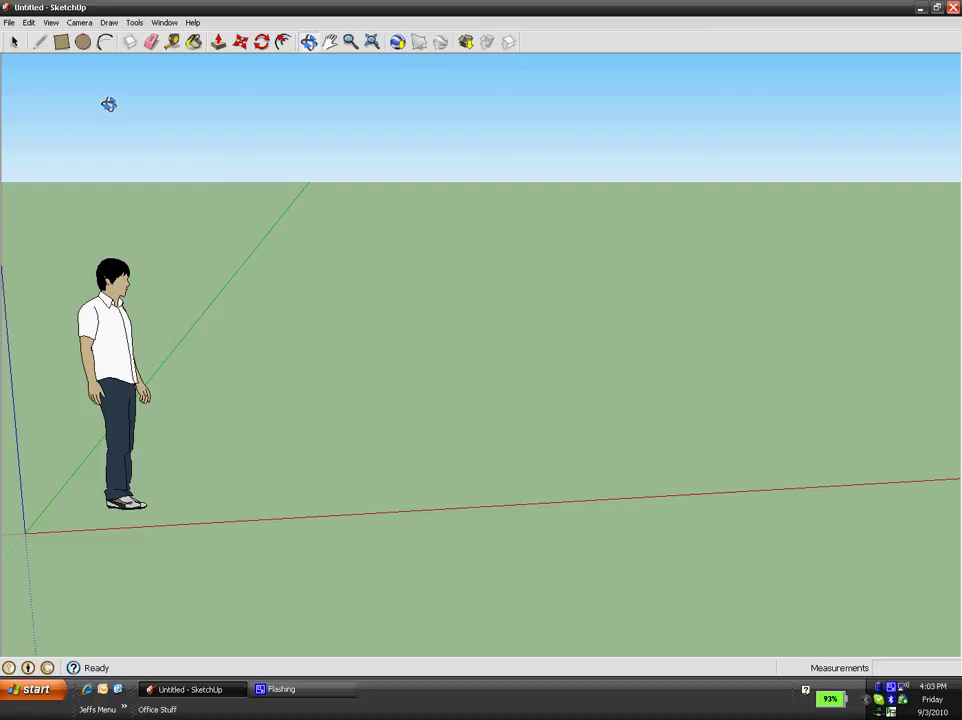
Step: Draw a rectangular floor on the ground beside the figure and enter 10 as its first dimension
left_click(62, 43)
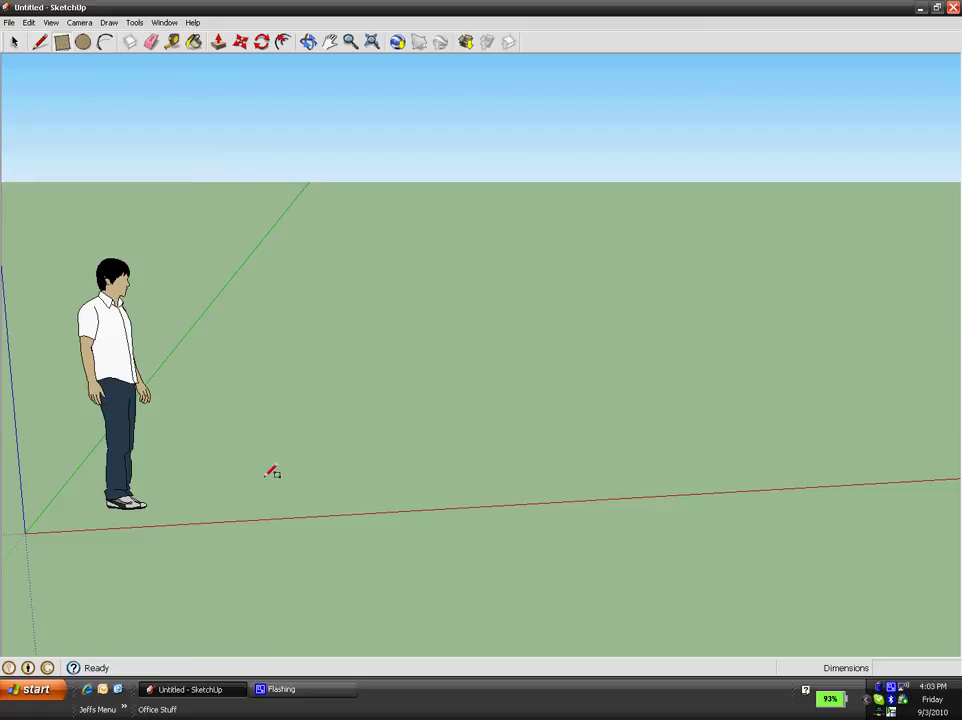
left_click(263, 468)
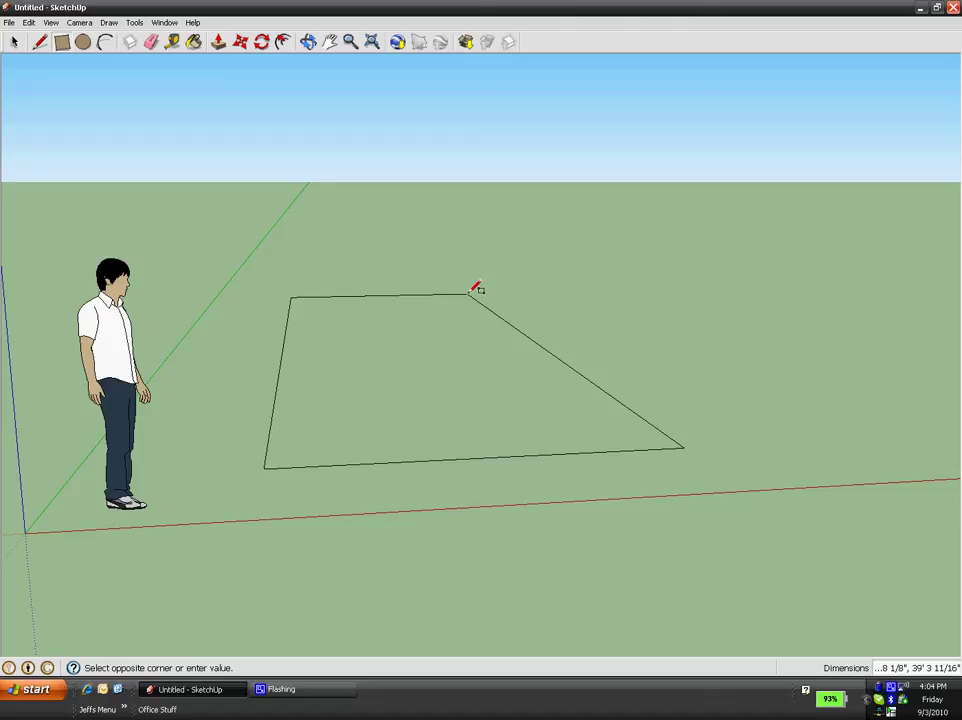
left_click(476, 288)
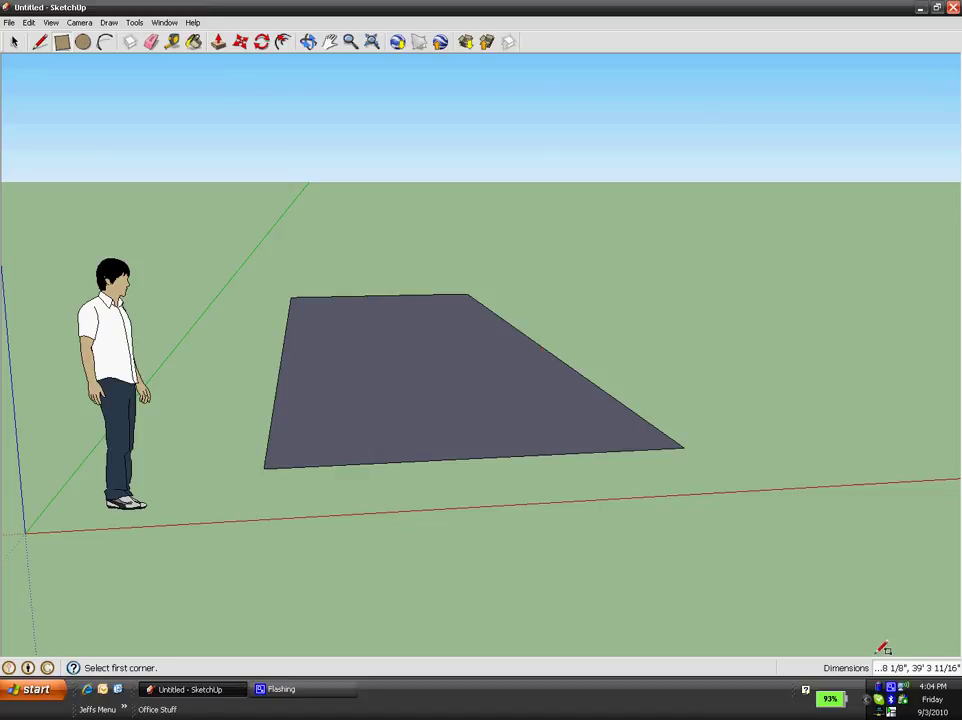
type("10")
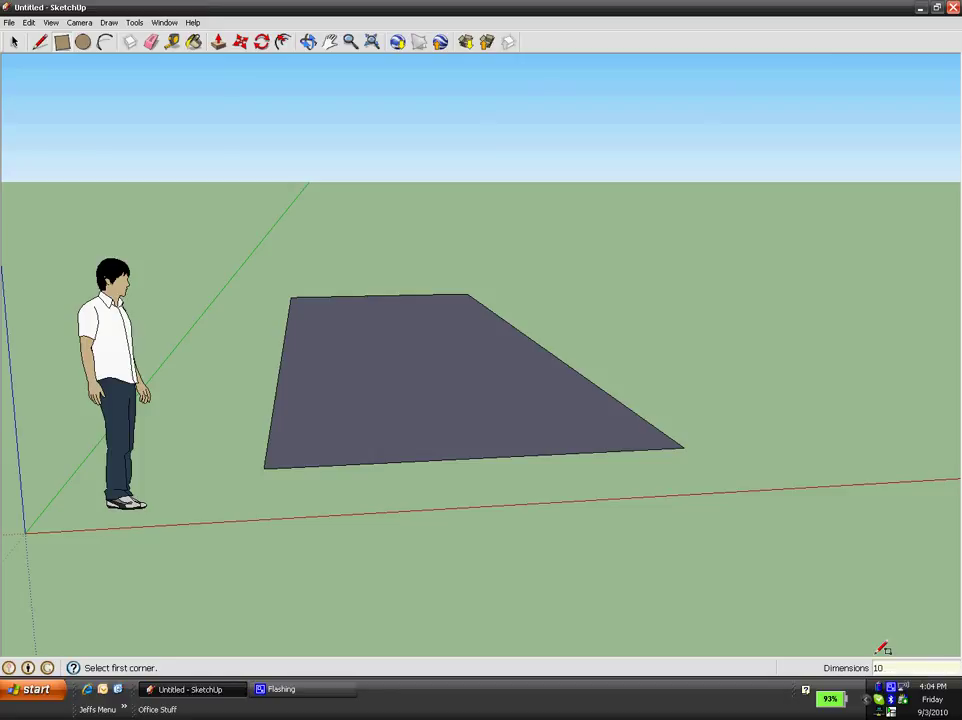
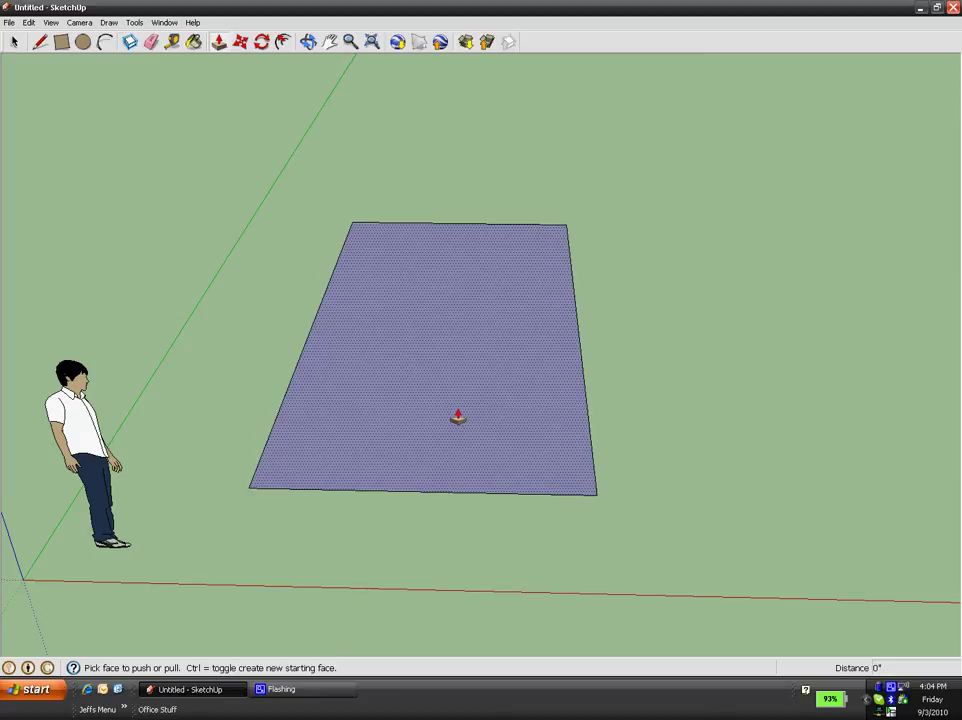
left_click(481, 427)
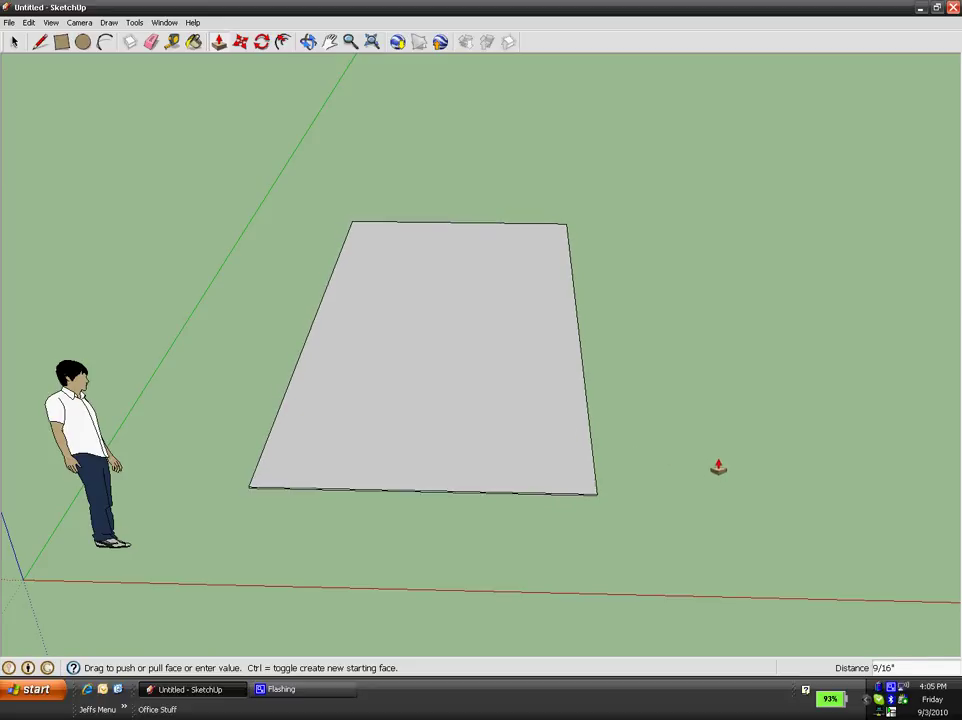
left_click(718, 466)
left_click(29, 22)
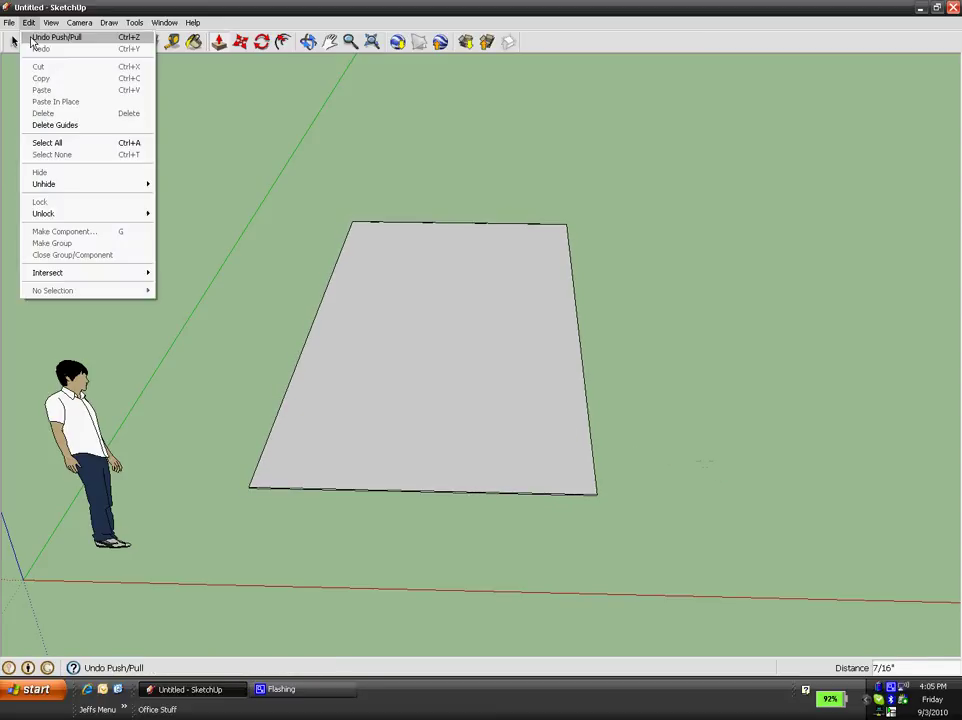
left_click(31, 38)
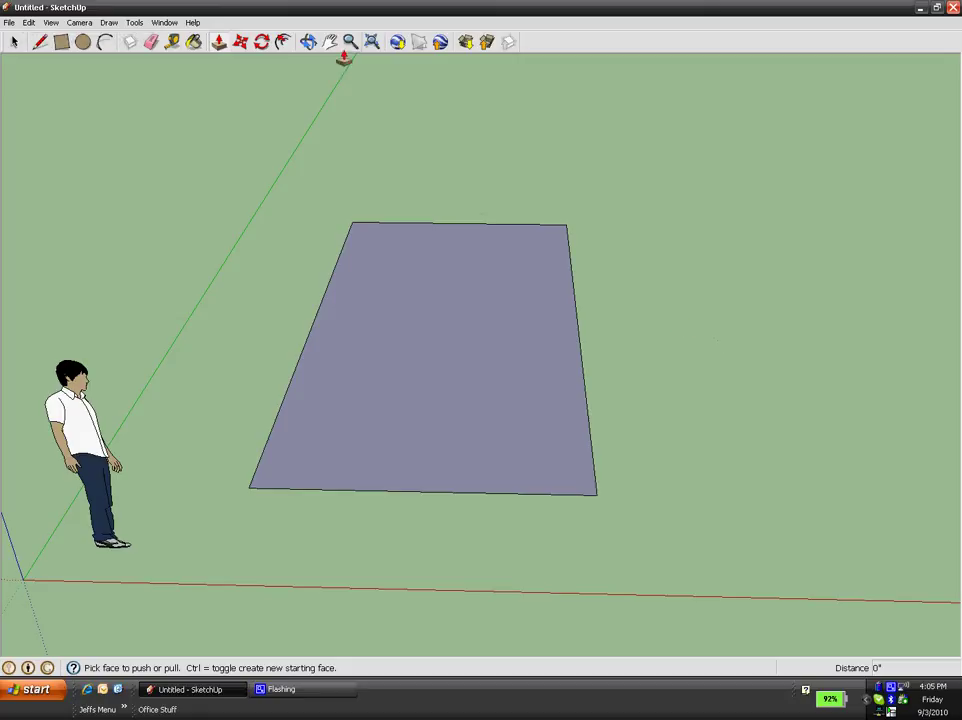
Step: Offset the floor rectangle's edges inward by 8" to outline the wall thickness
left_click(282, 42)
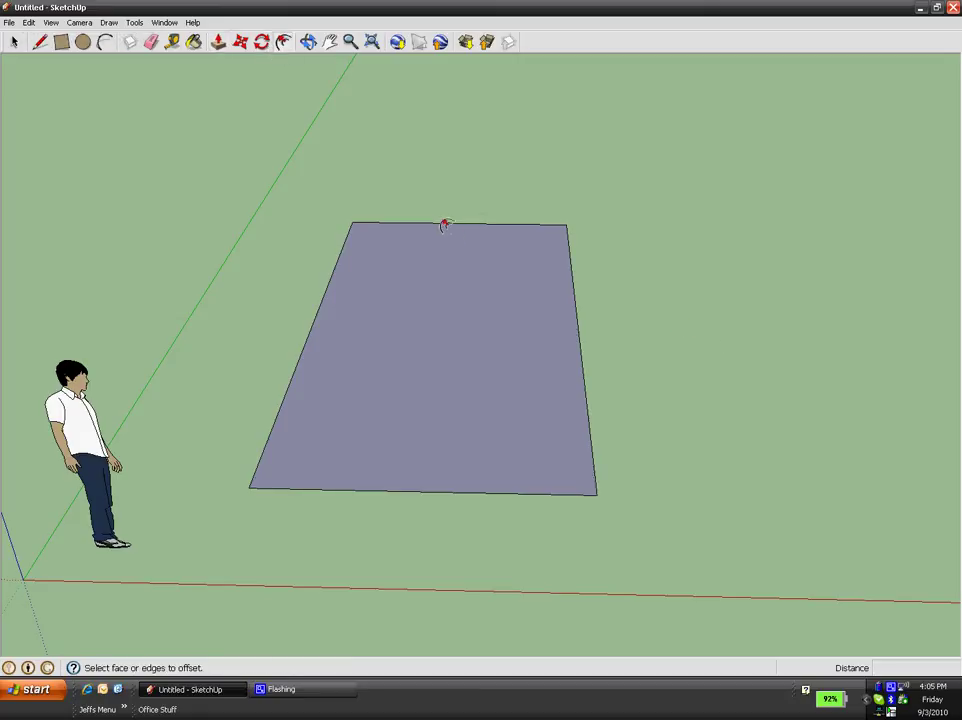
left_click(337, 265)
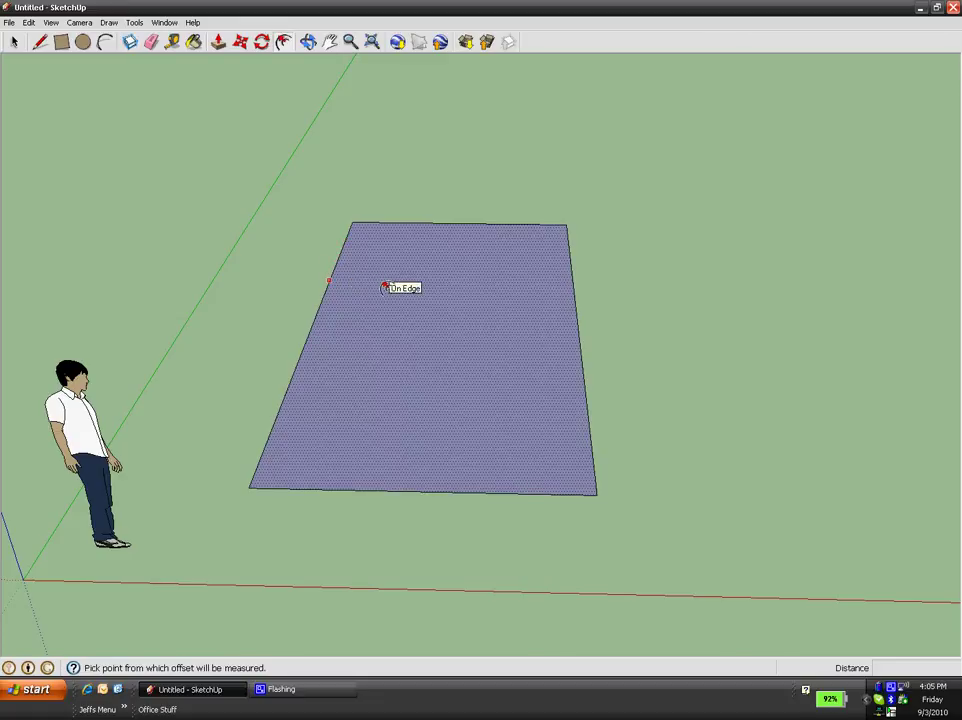
left_click(386, 287)
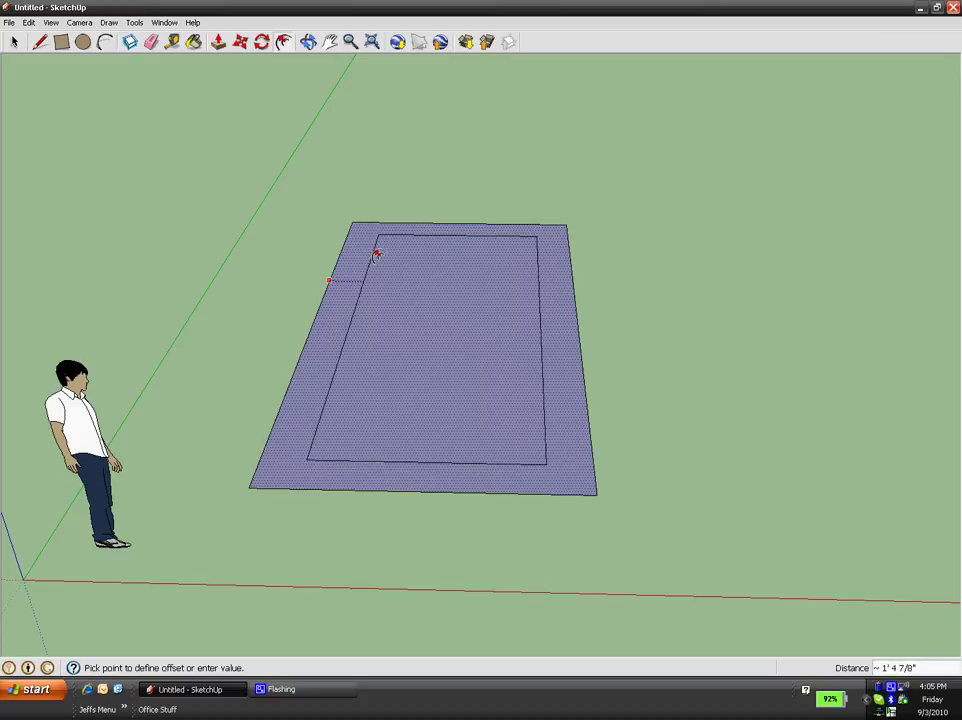
type("8")
key("Return")
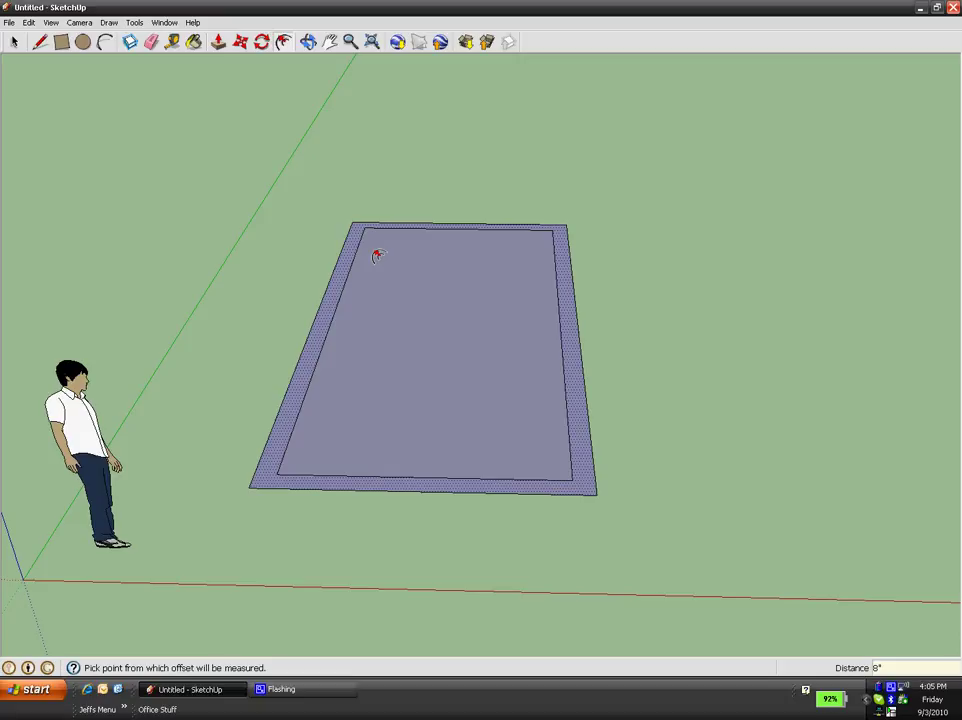
left_click(298, 432)
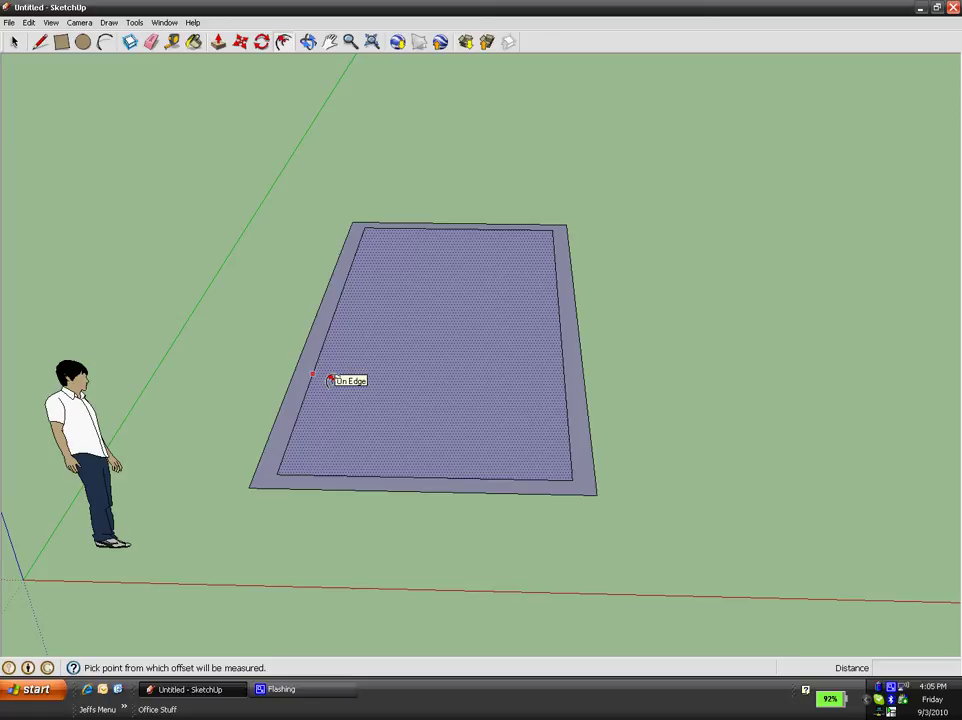
Step: Push/Pull the border face between the two rectangles upward to form walls 7' high
key("p")
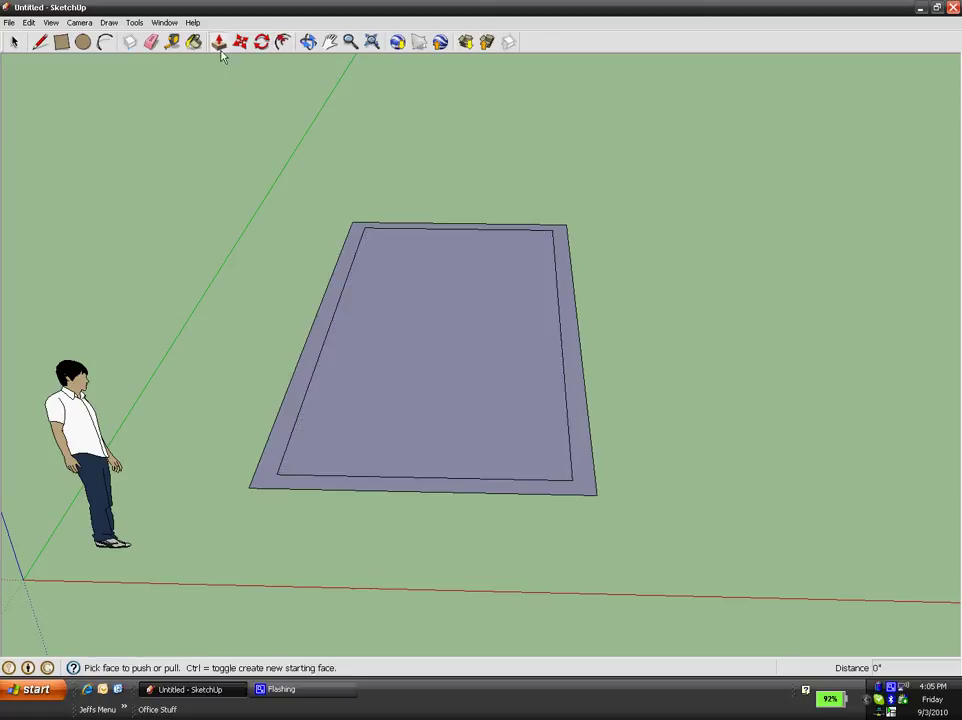
left_click_drag(314, 350, 320, 257)
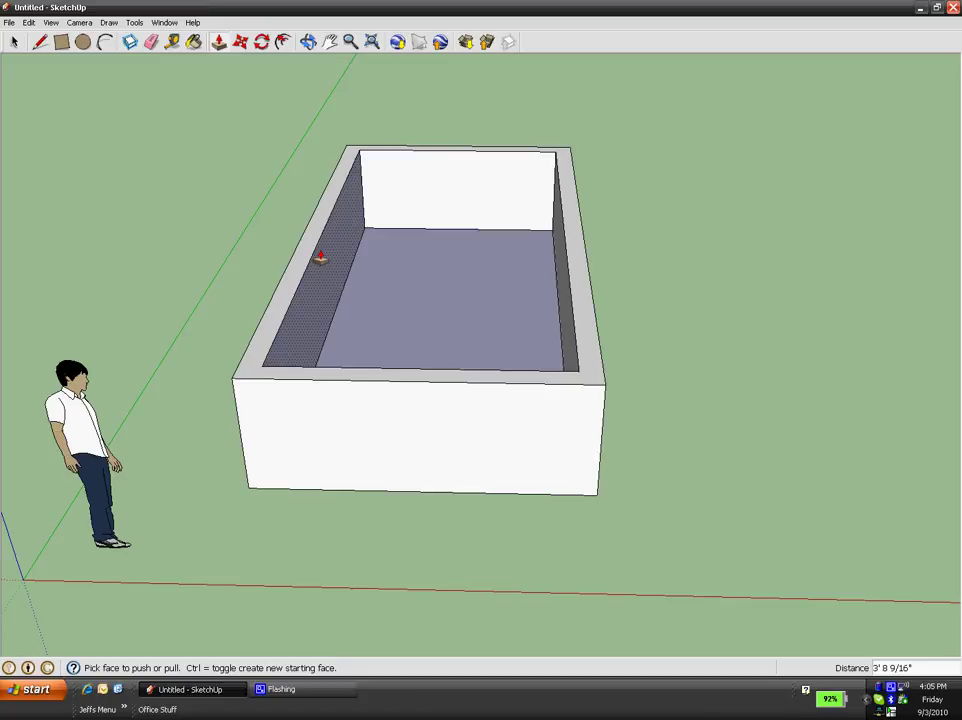
type("7'")
key("Return")
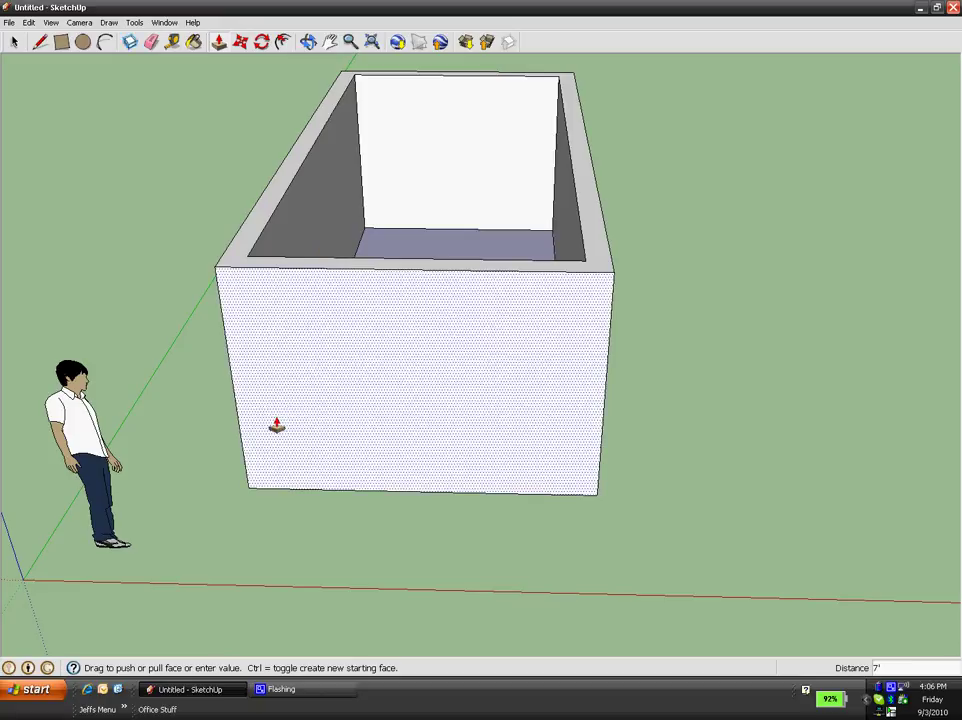
Step: Draw a 3' by 6' door rectangle on the front wall, starting on its bottom edge
left_click(61, 42)
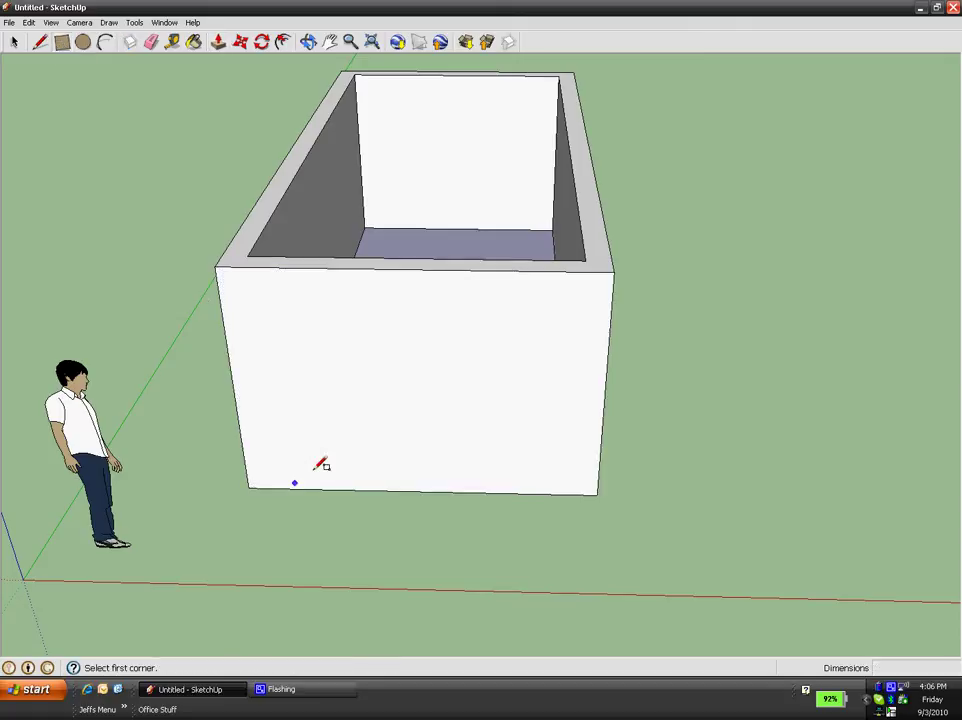
left_click(433, 491)
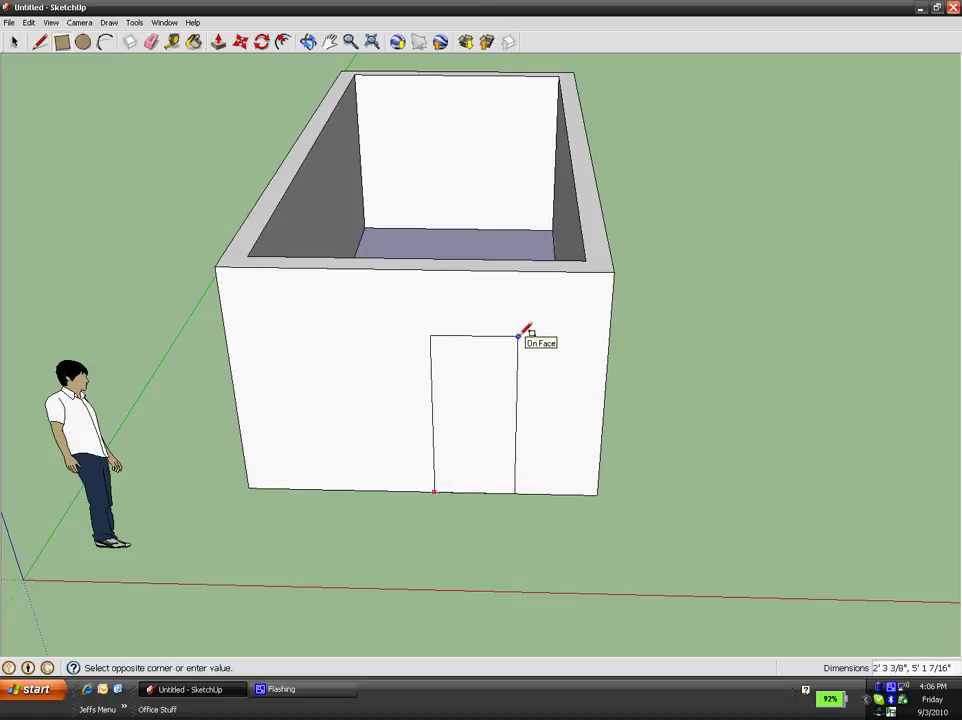
type("3',6")
key("Return")
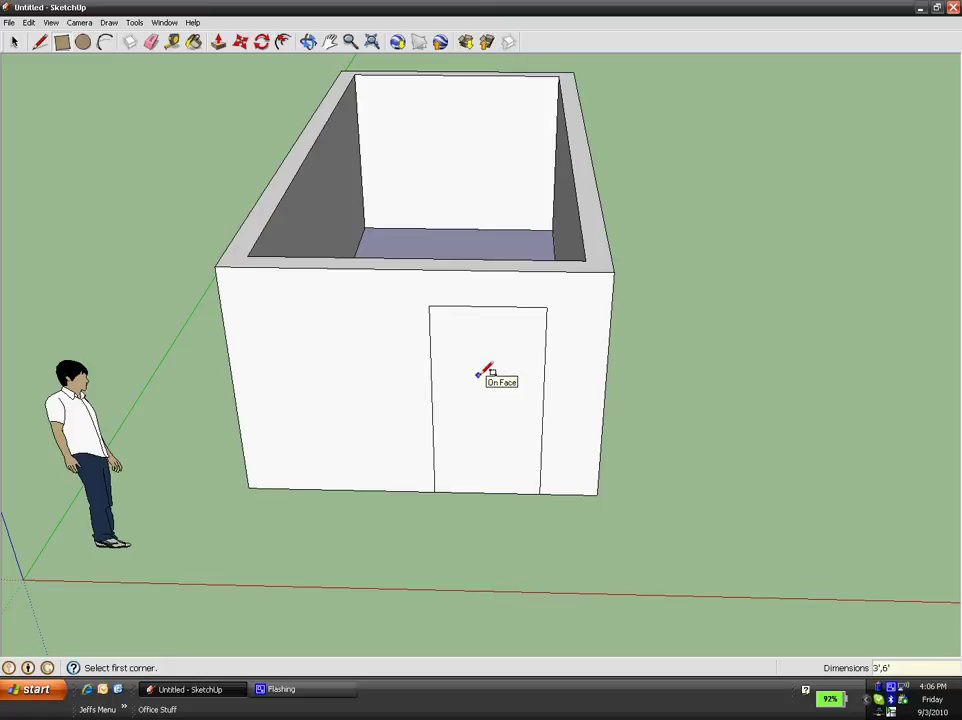
Step: Push the door rectangle 8" inward through the front wall to cut an open doorway
key("p")
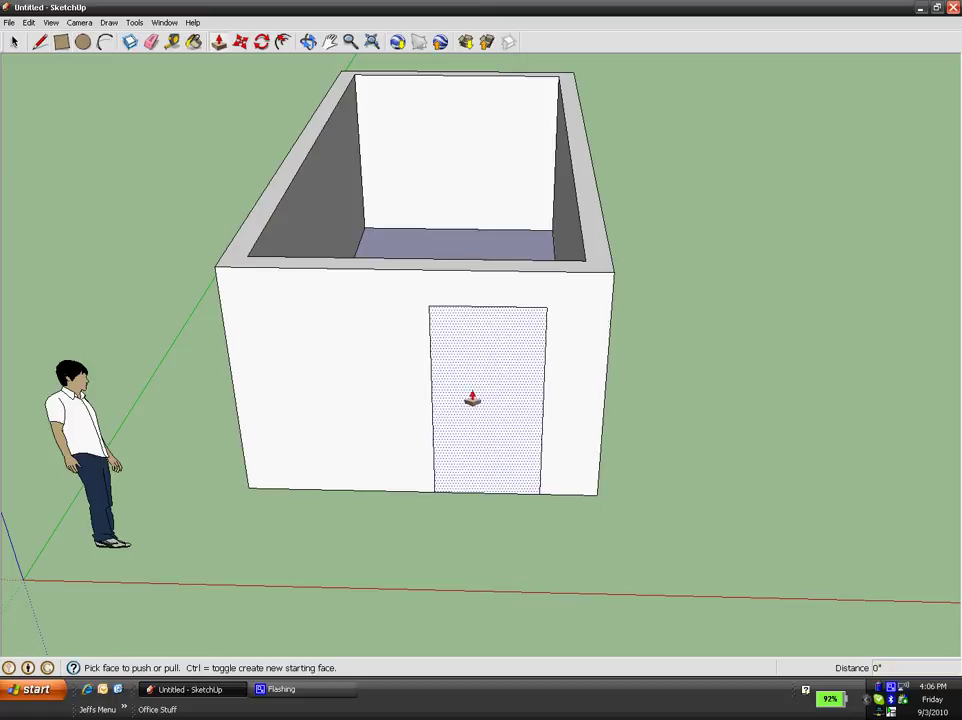
left_click(478, 460)
left_click(466, 376)
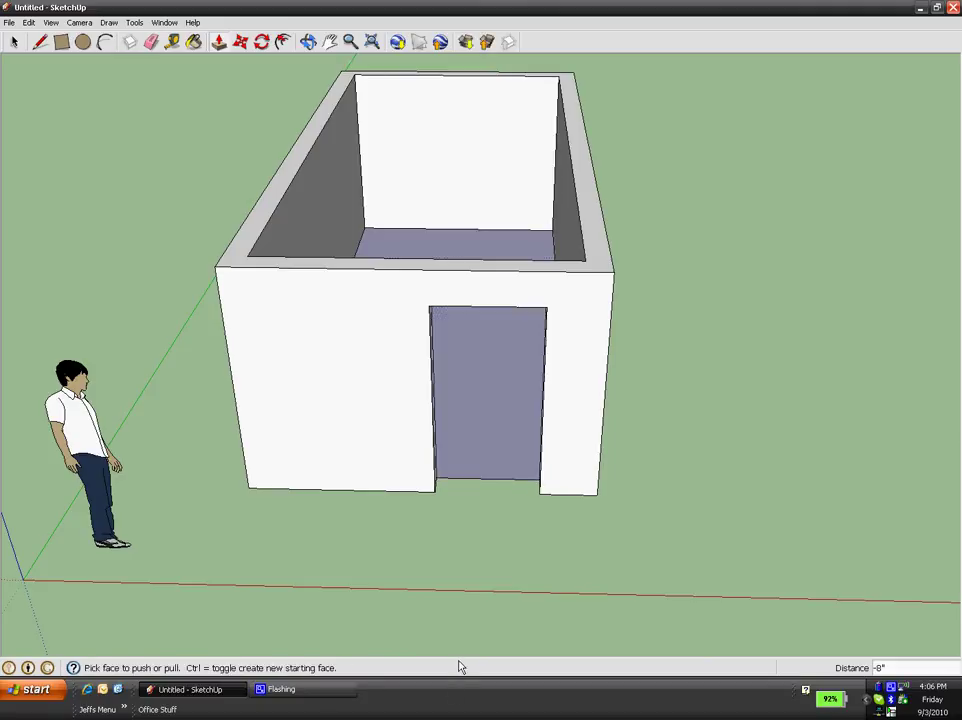
Step: Search the 3D Warehouse for "ms pac man" models
left_click(308, 41)
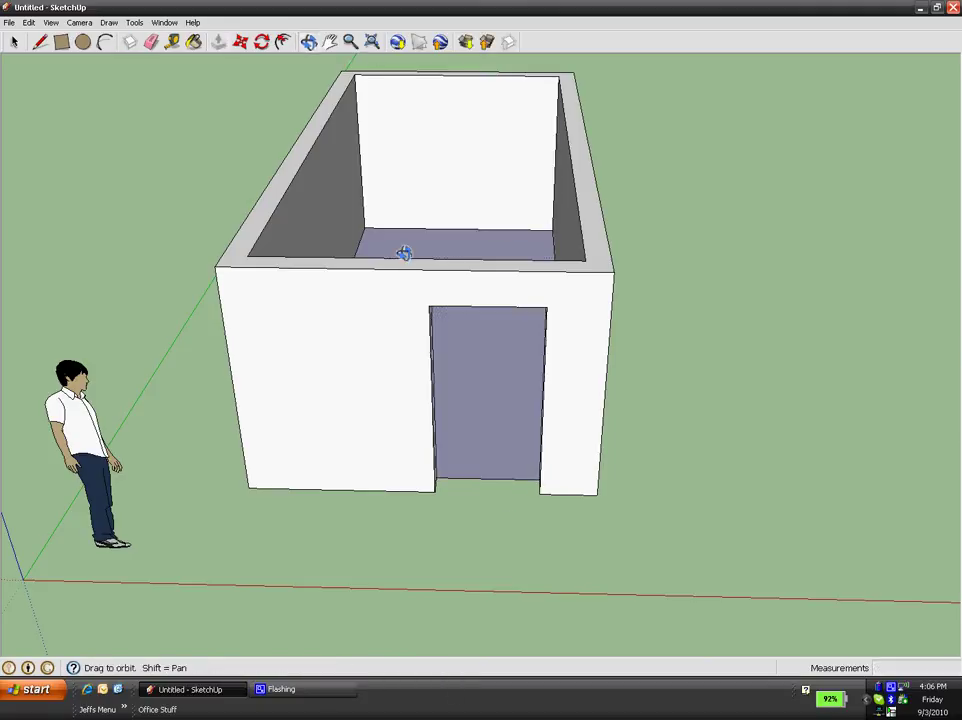
left_click_drag(466, 481, 454, 360)
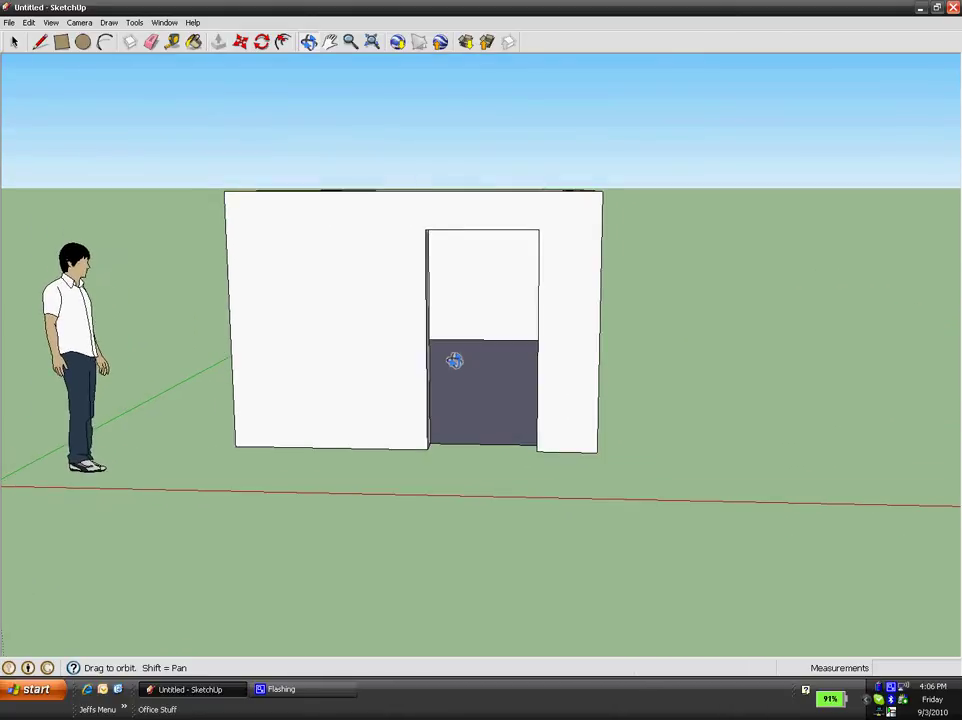
key("z")
left_click_drag(492, 401, 285, 508)
key("o")
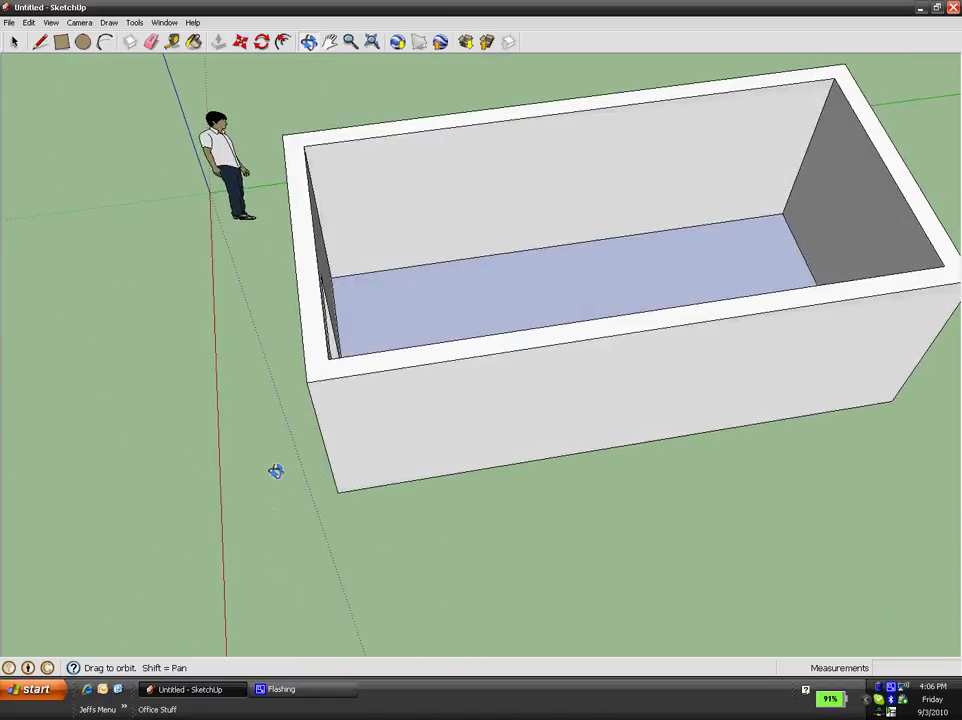
left_click(10, 22)
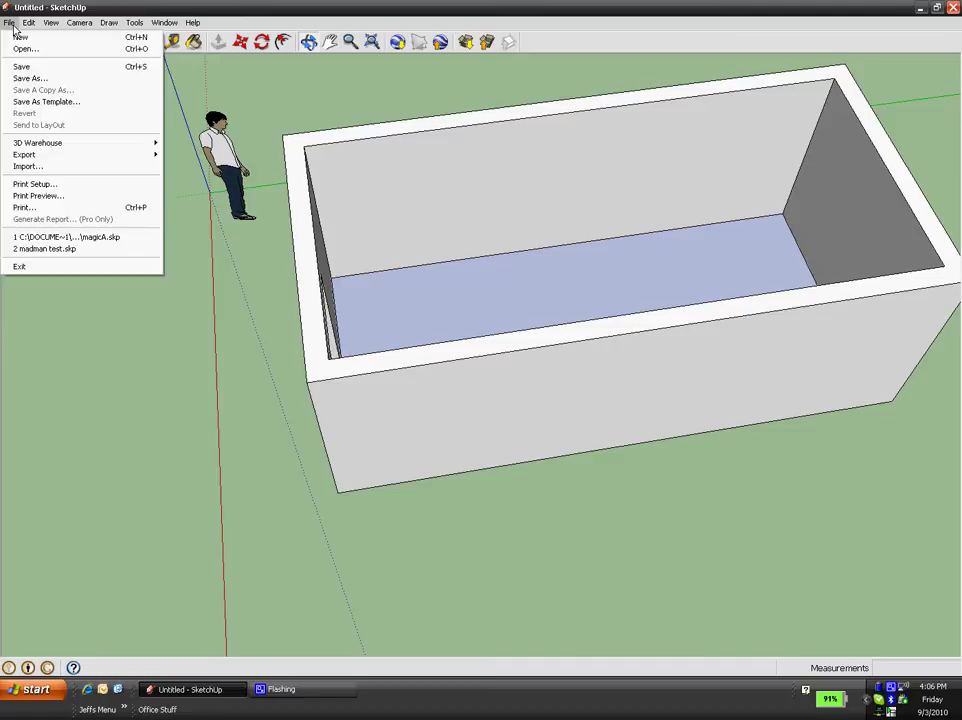
mouse_move(40, 146)
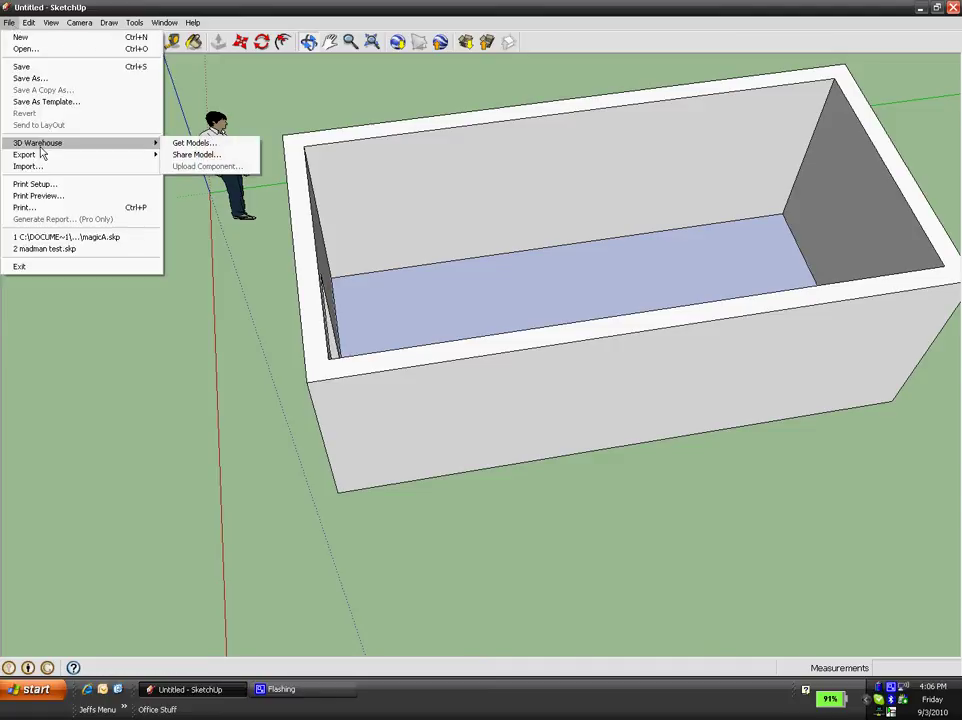
left_click(205, 145)
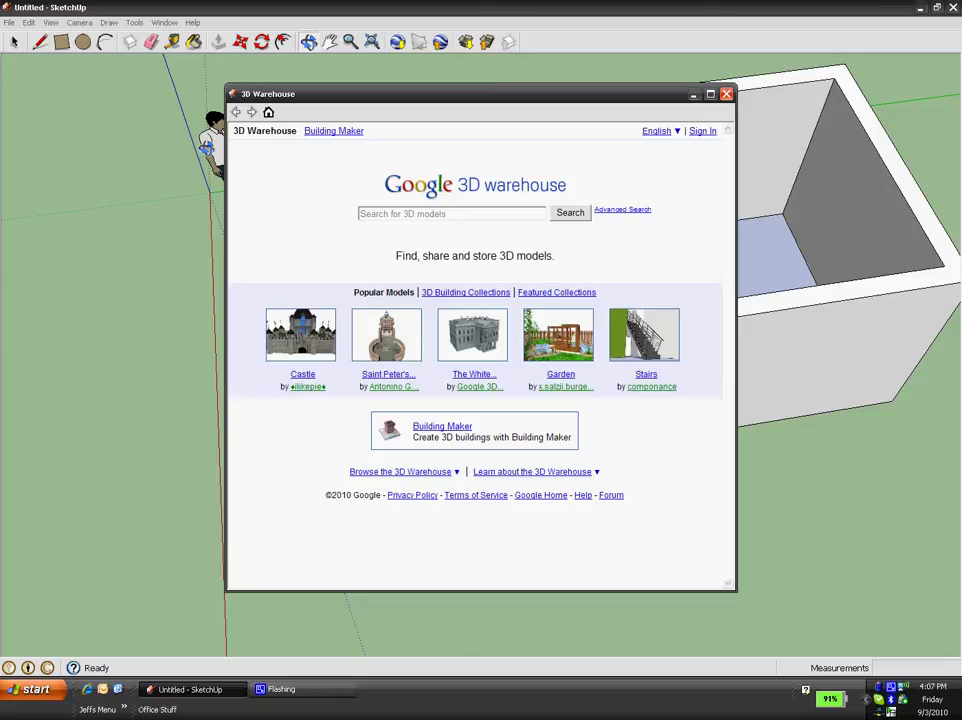
left_click(436, 213)
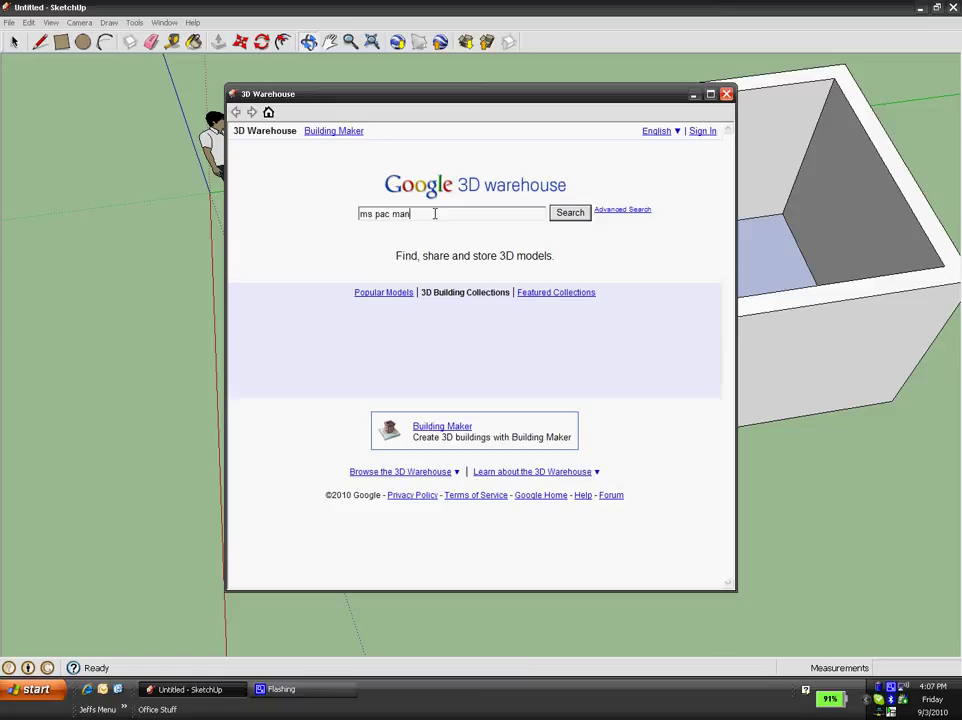
key("Return")
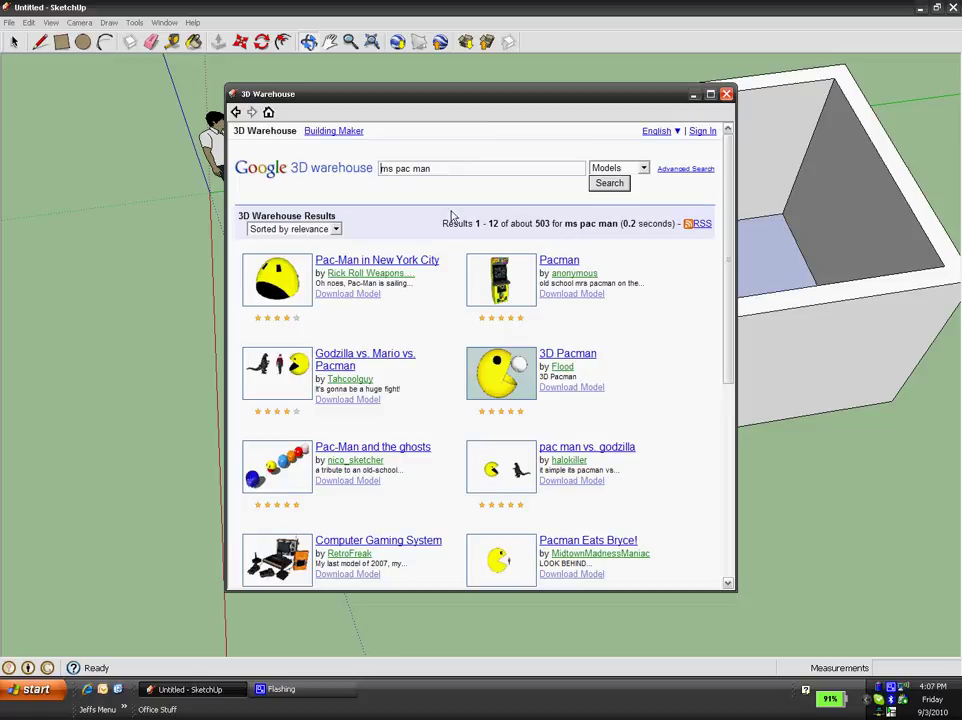
Step: Load the "Ms. Pac-man arcade game B" model directly into the model and place it on the floor near the room's back wall
left_click_drag(730, 268, 740, 470)
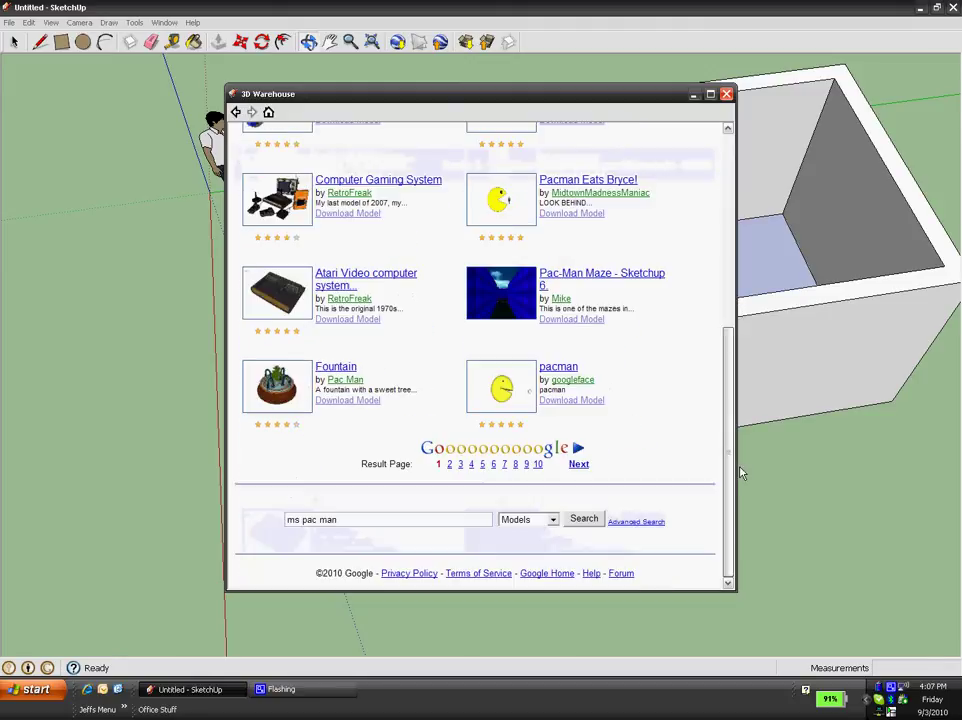
left_click(569, 451)
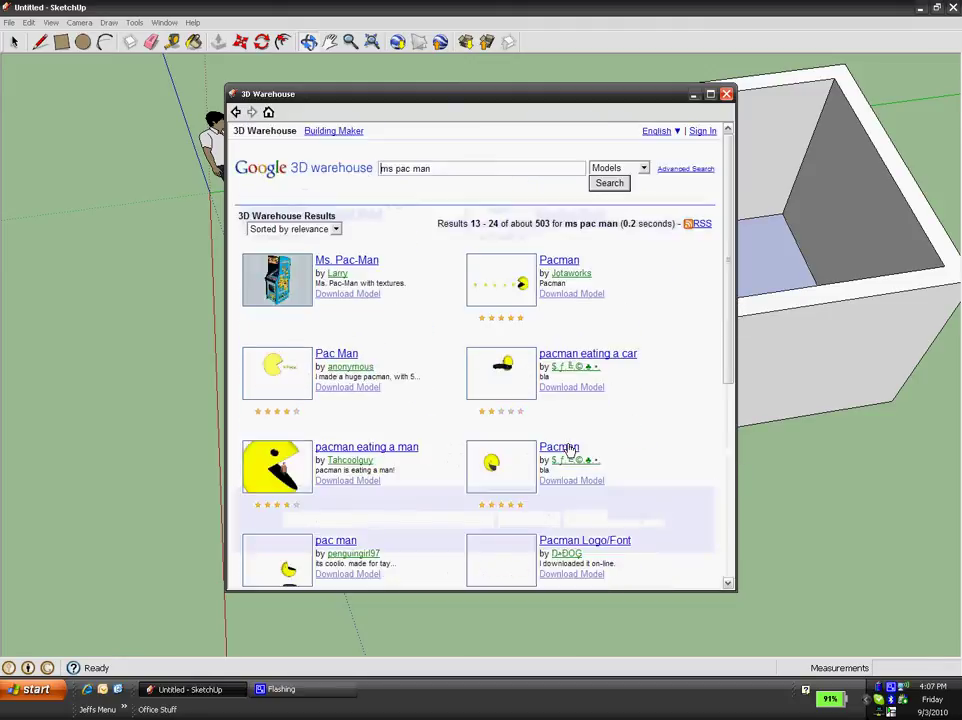
left_click_drag(729, 227, 702, 387)
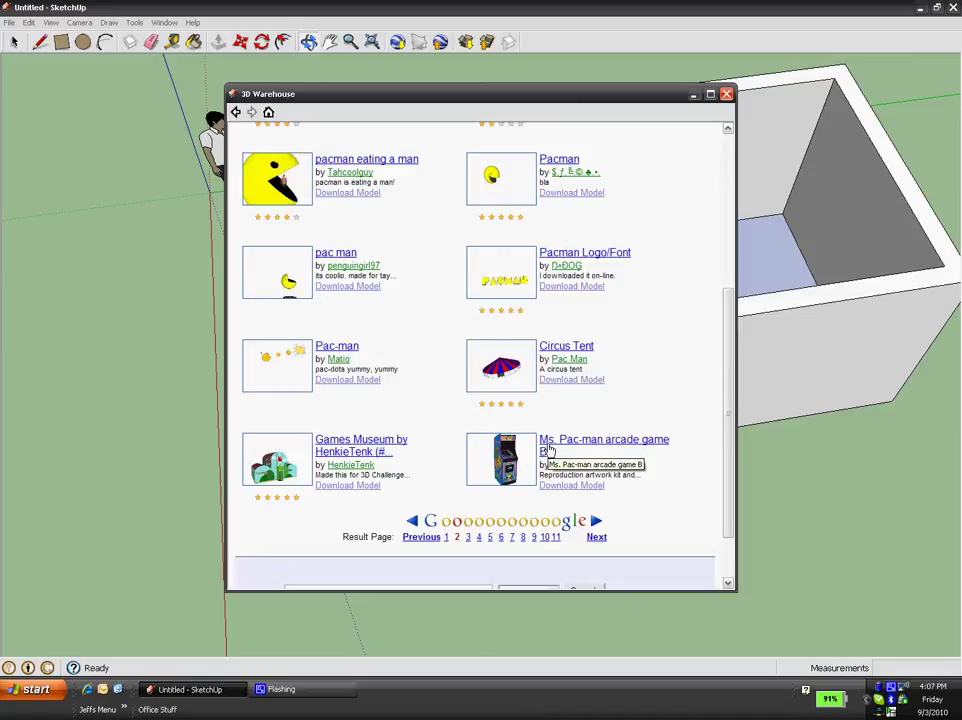
left_click(577, 487)
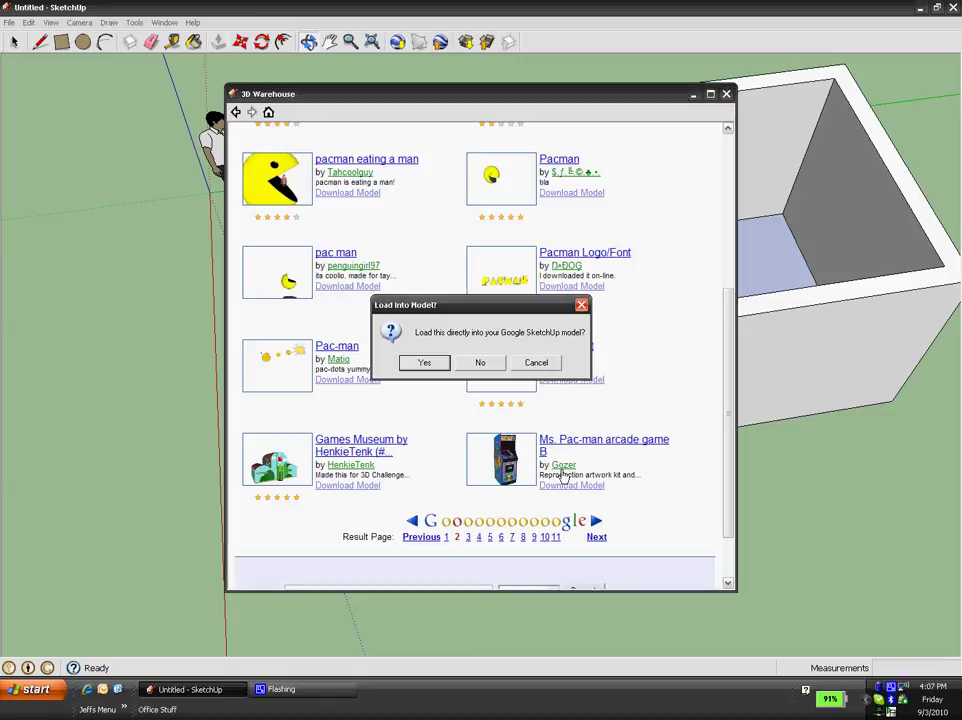
left_click(425, 364)
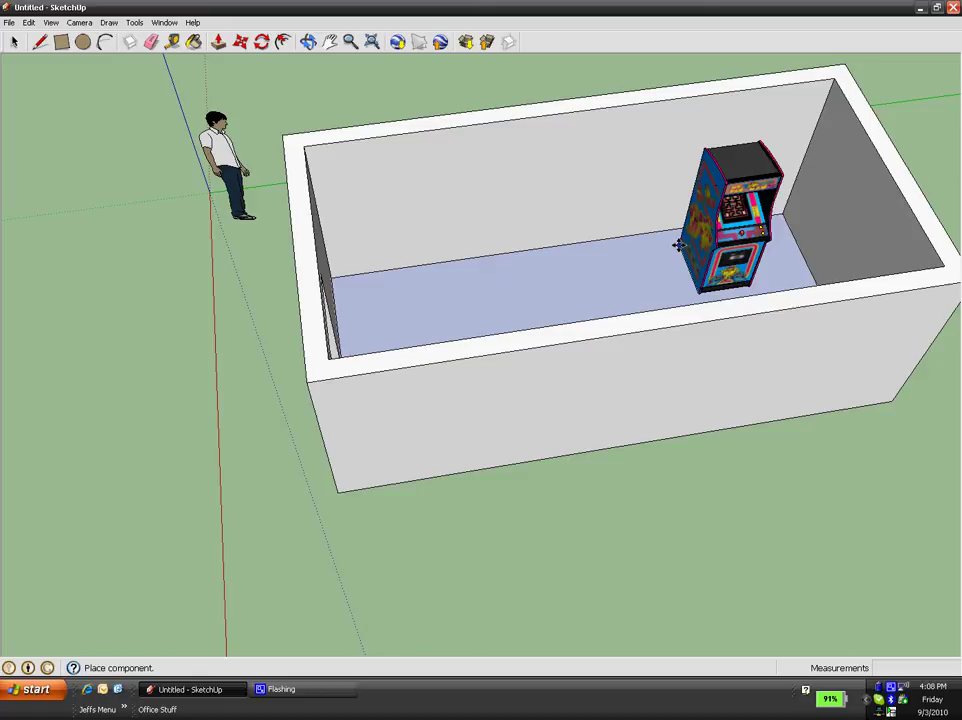
left_click(679, 244)
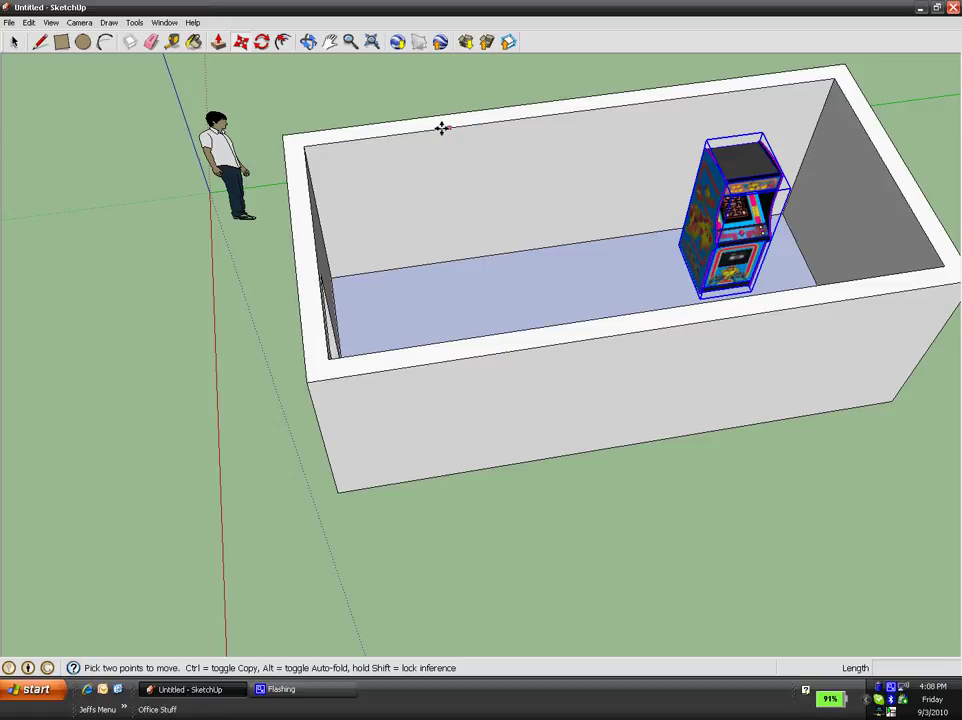
Step: Rotate the arcade machine -90° about its vertical axis to face the doorway wall, and move it about 2' 2 5/8" toward the back wall
left_click(243, 47)
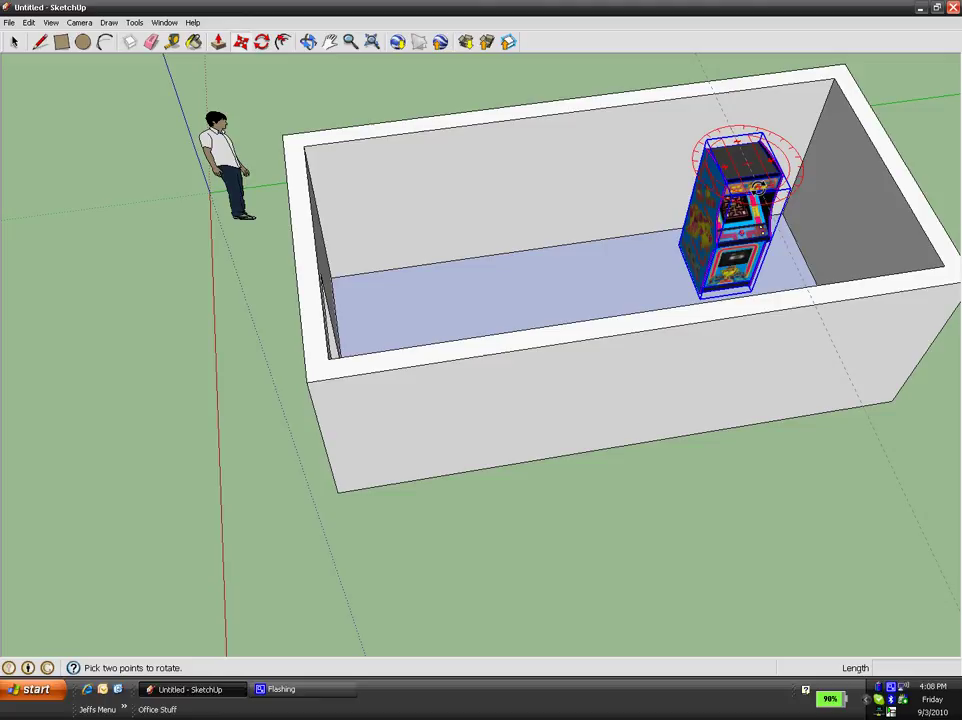
left_click(760, 188)
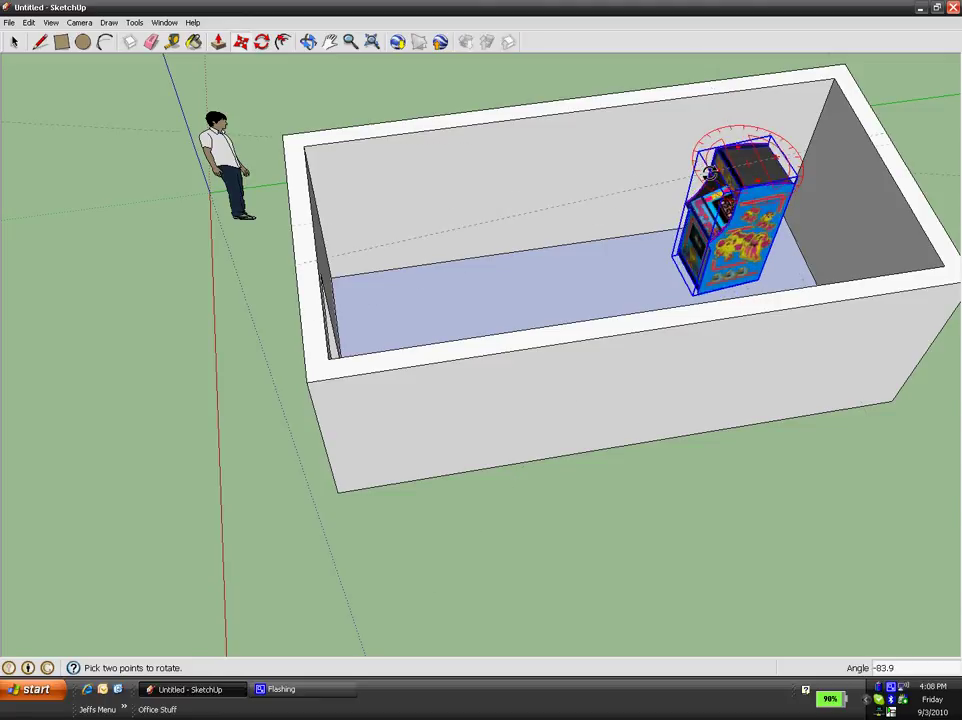
left_click(705, 168)
key("m")
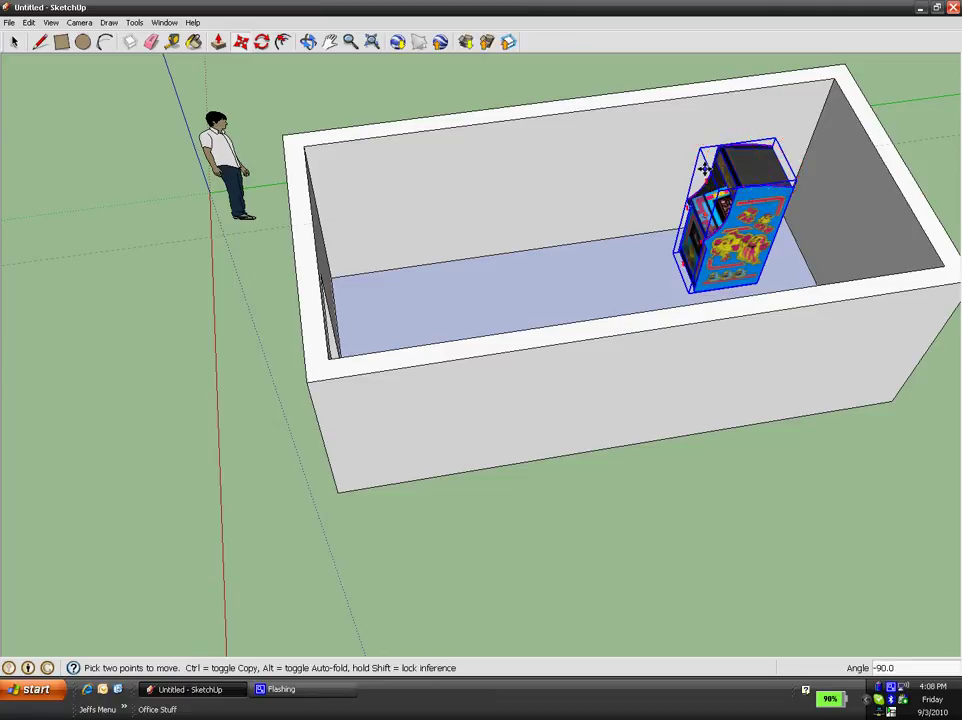
key("q")
left_click(742, 160)
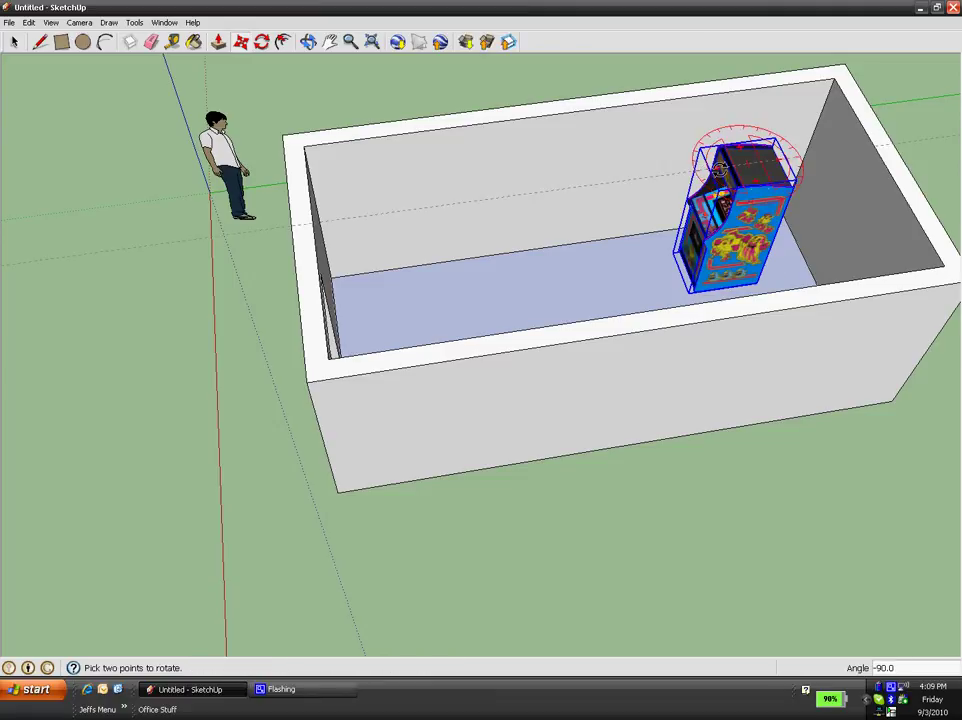
left_click(740, 125)
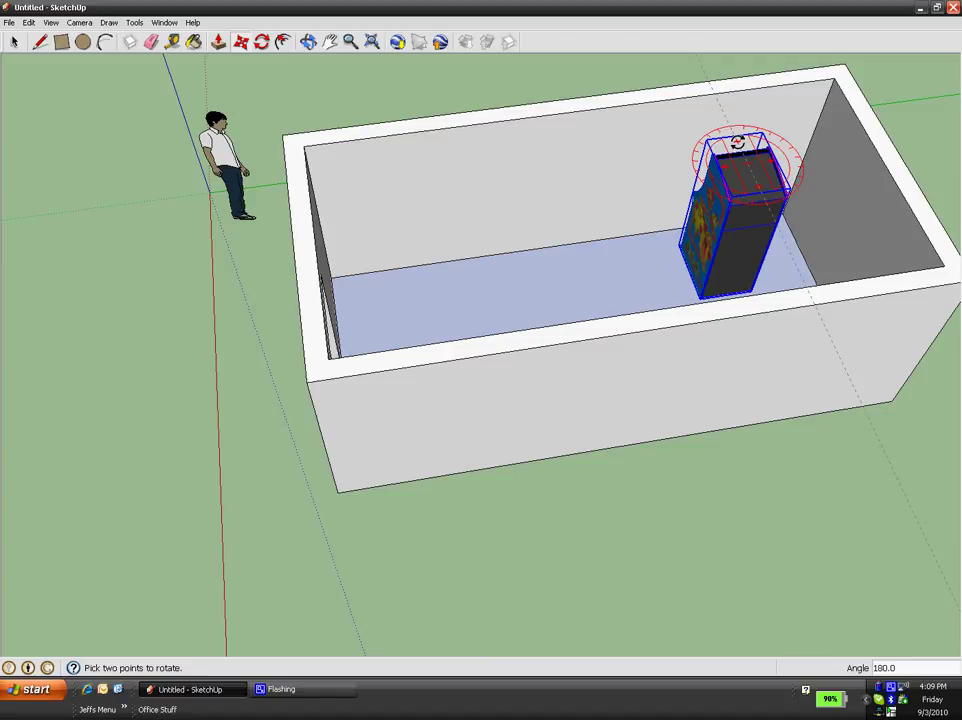
left_click(693, 174)
key("m")
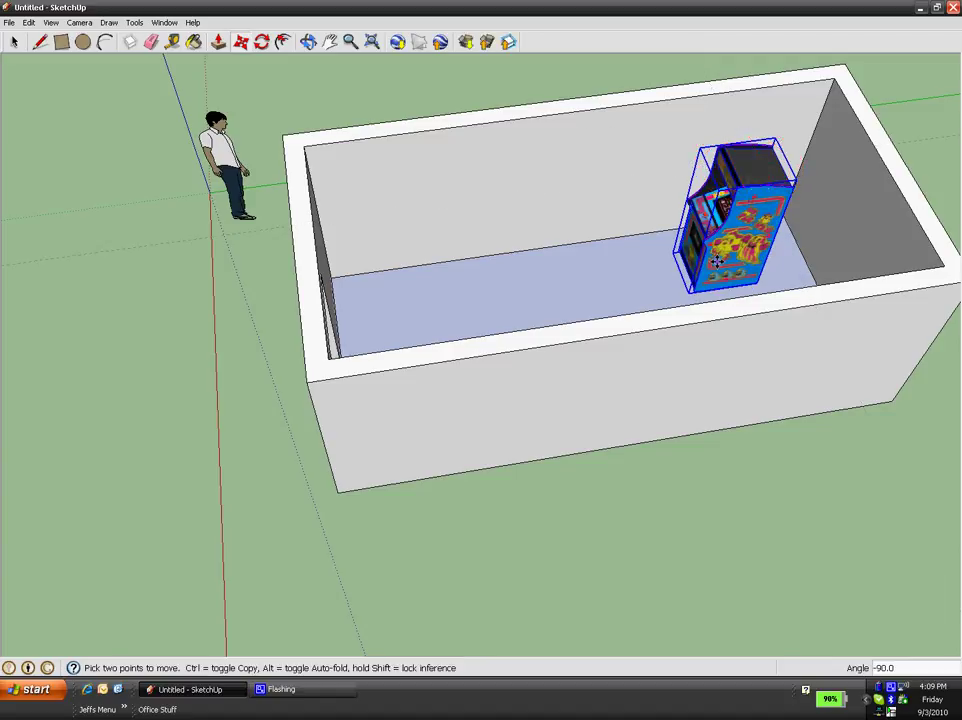
left_click(750, 163)
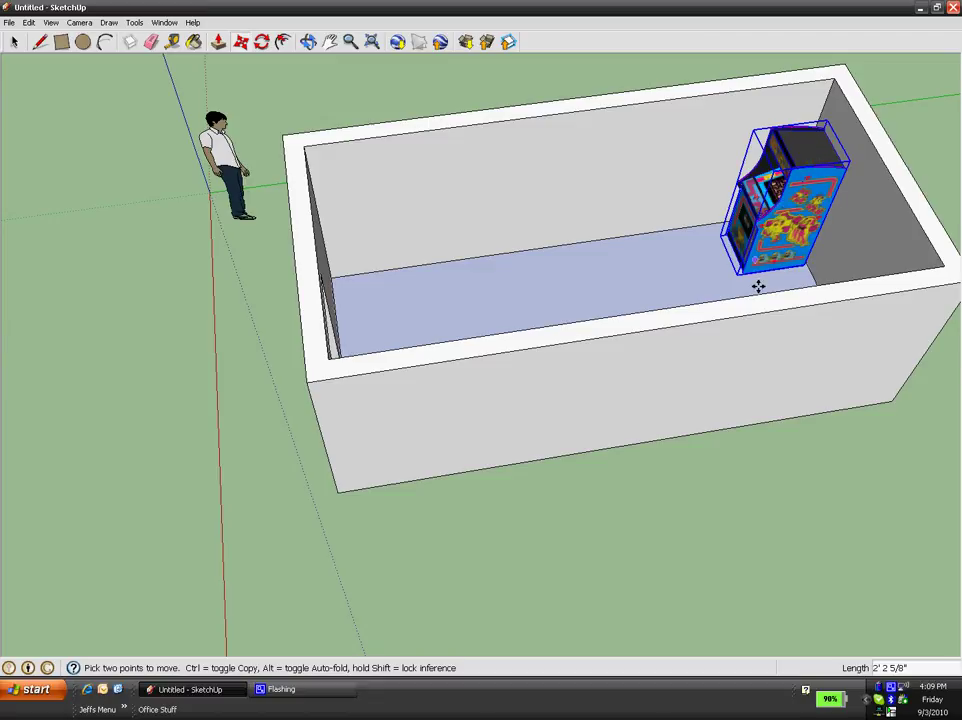
Step: Create a Tape Measure guide line on the floor, parallel to the back wall's base edge and offset 5" into the room
middle_click_drag(763, 275, 890, 290)
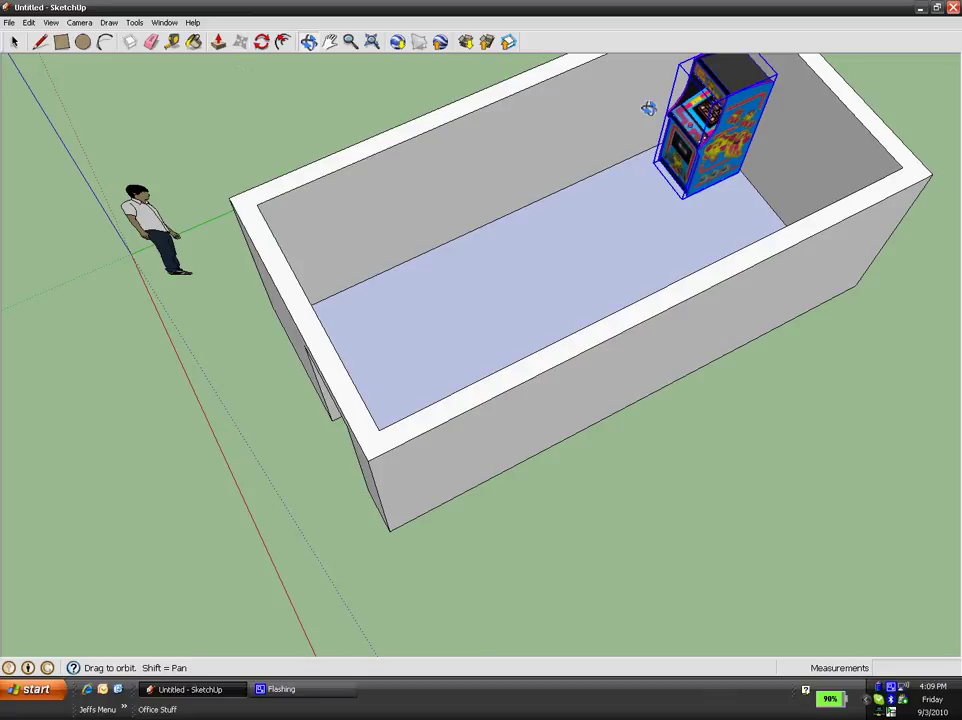
left_click(171, 42)
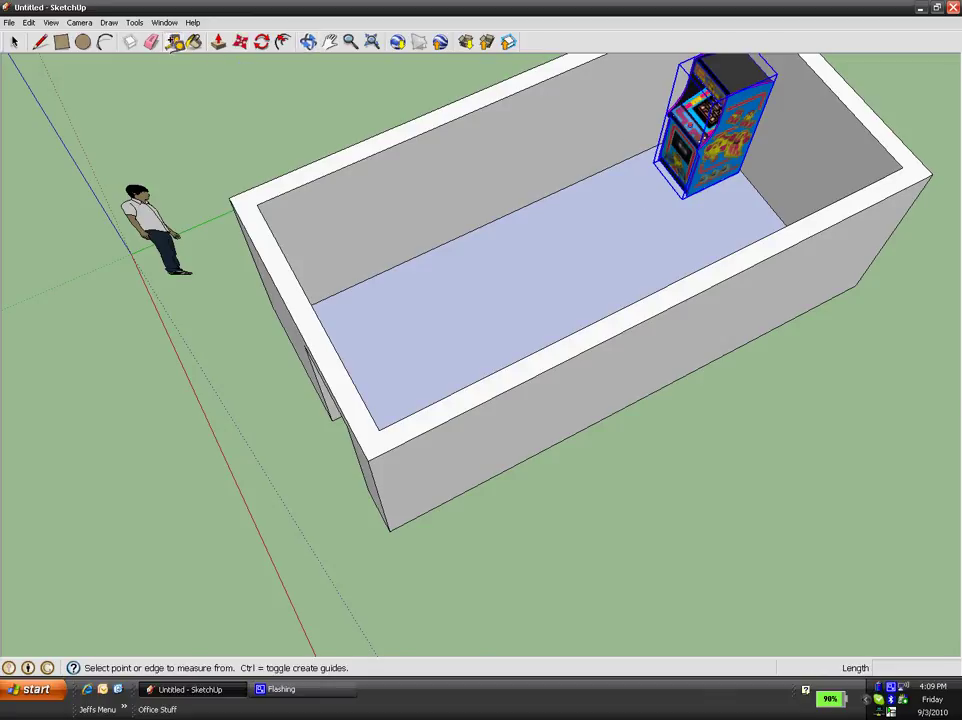
left_click(755, 184)
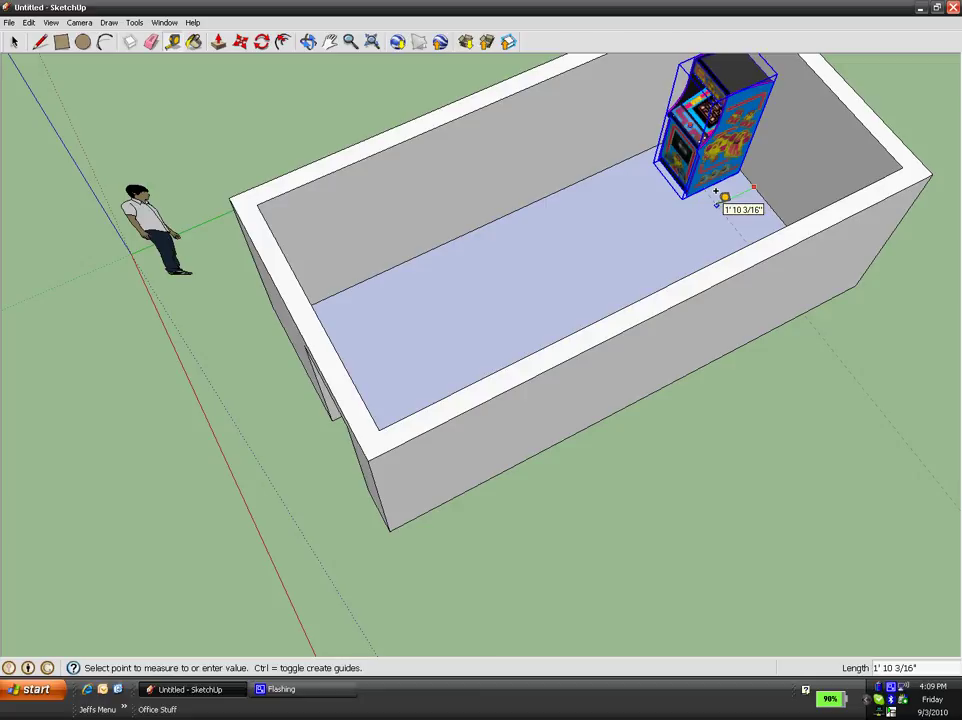
type("5")
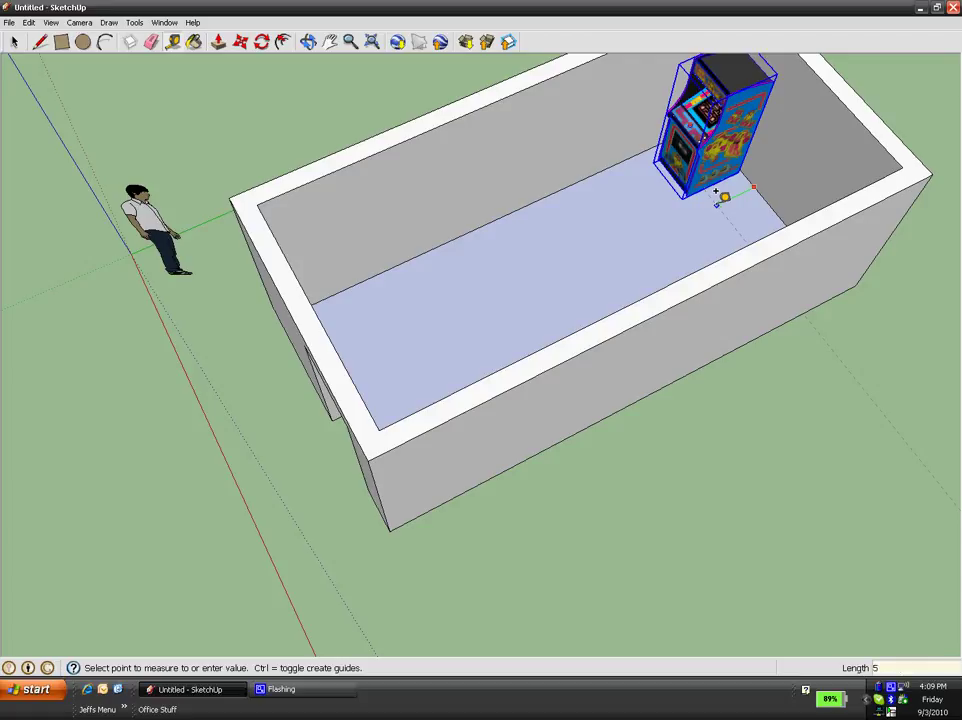
key("Return")
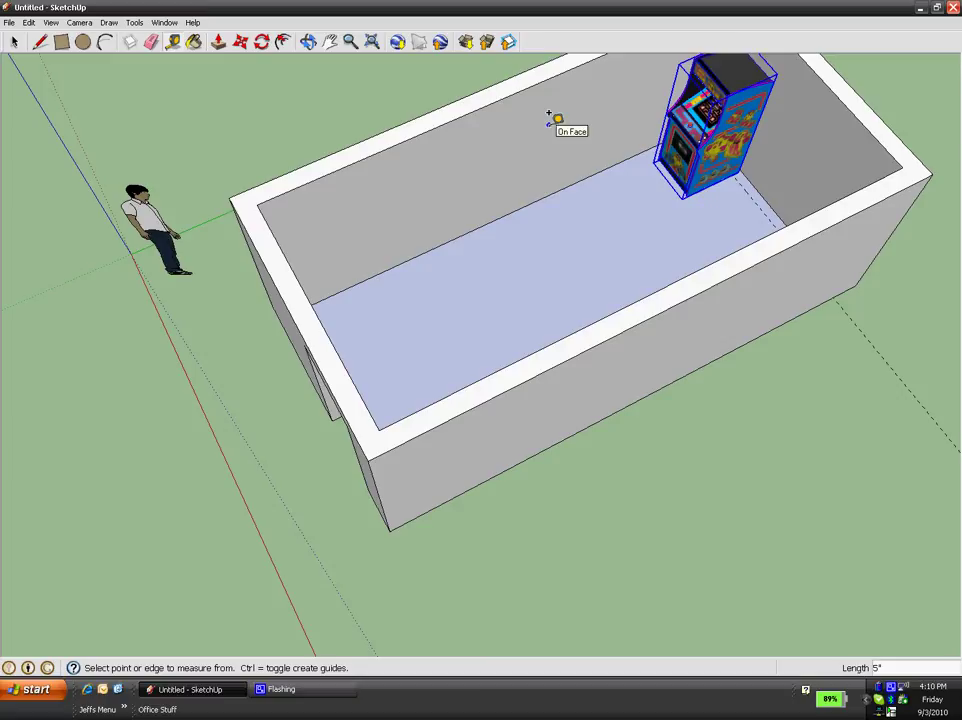
Step: Move the arcade machine by its rear bottom corner onto the guide line near the back wall
key("m")
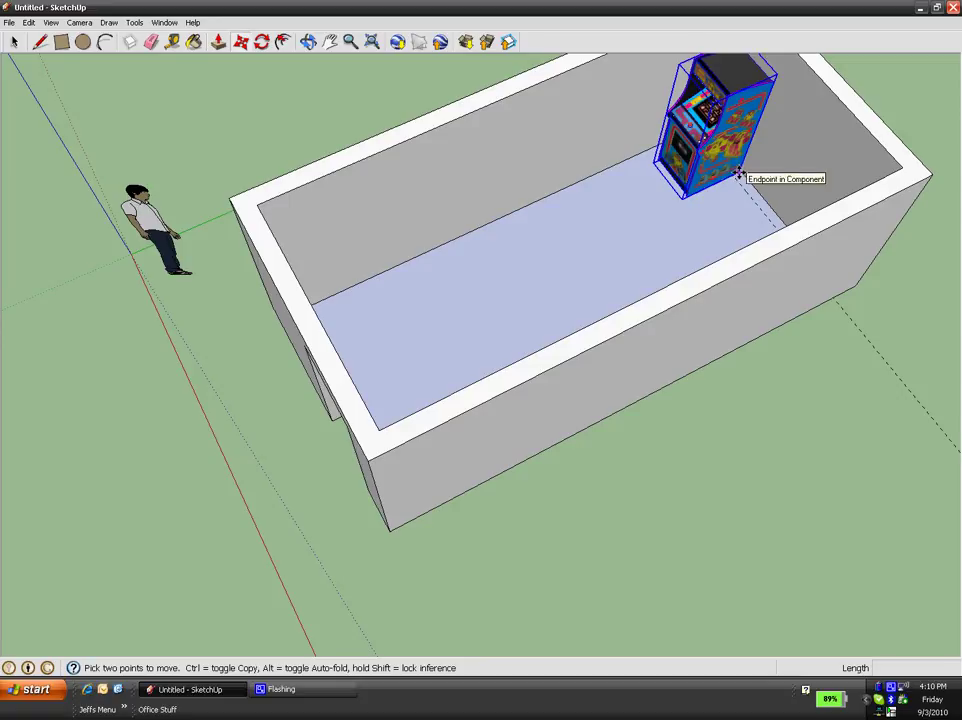
left_click(737, 172)
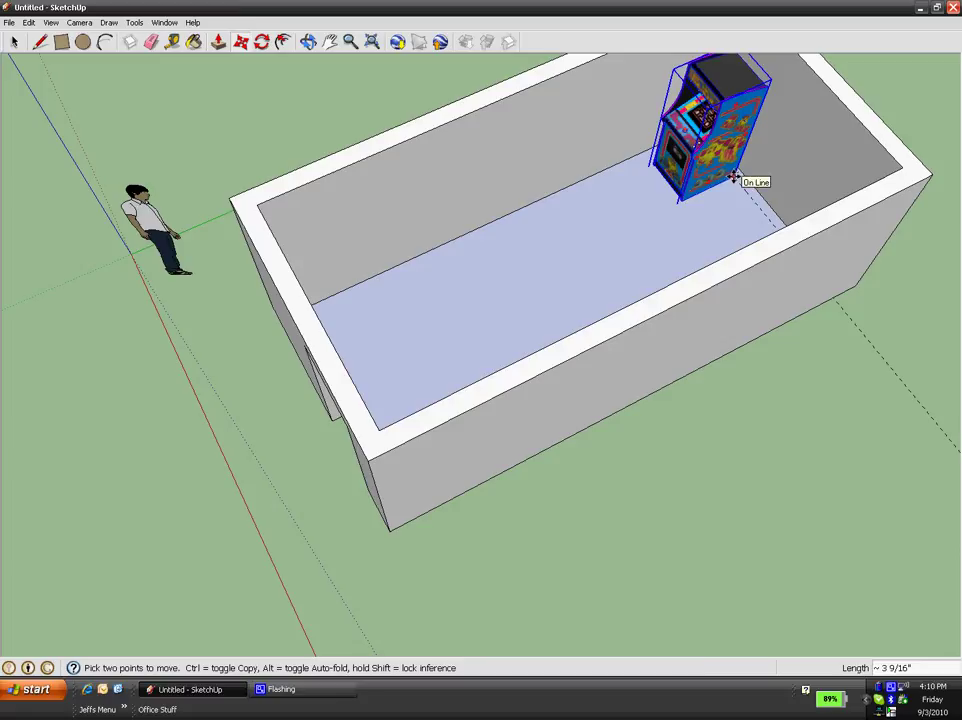
left_click(733, 176)
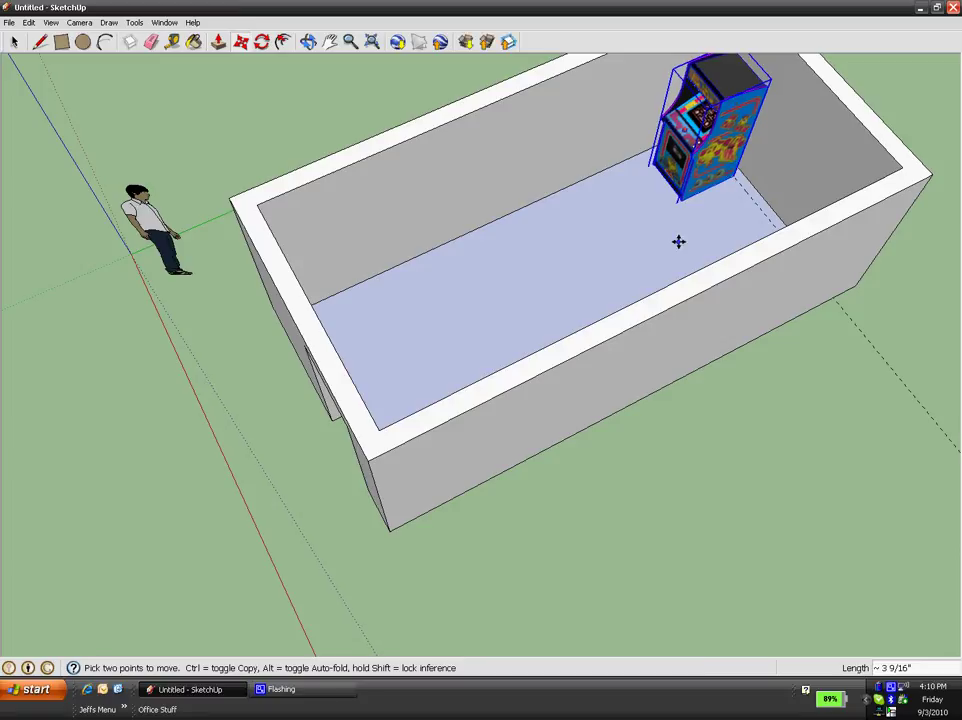
Step: Measure the gap between the arcade machine's rear edge and the back wall with the Tape Measure tool
left_click(308, 41)
left_click_drag(777, 150, 716, 236)
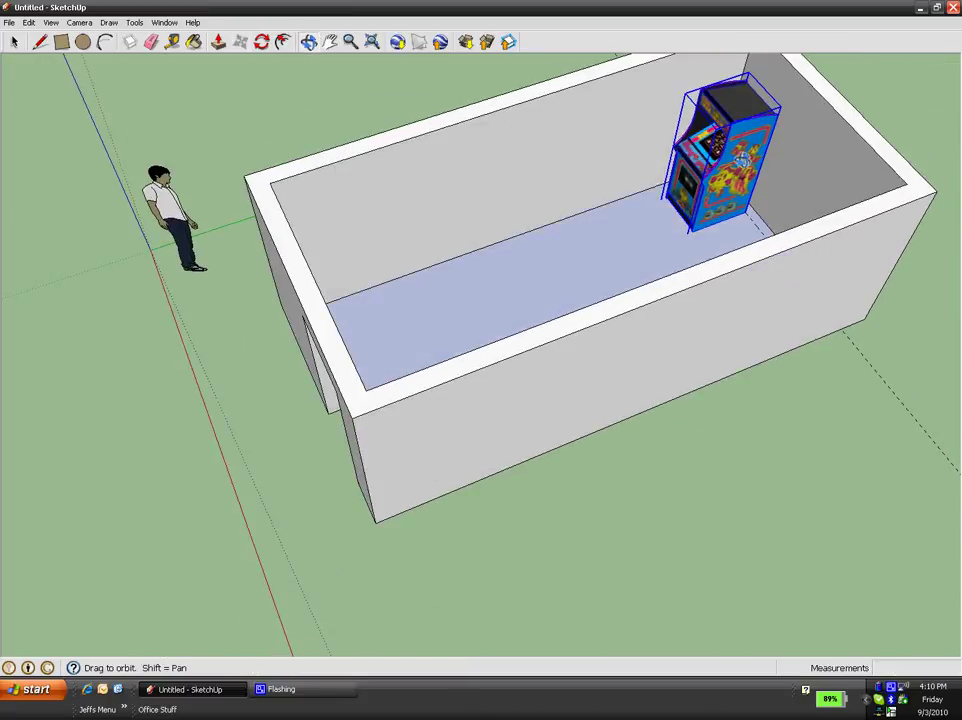
left_click_drag(742, 158, 520, 250)
key("z")
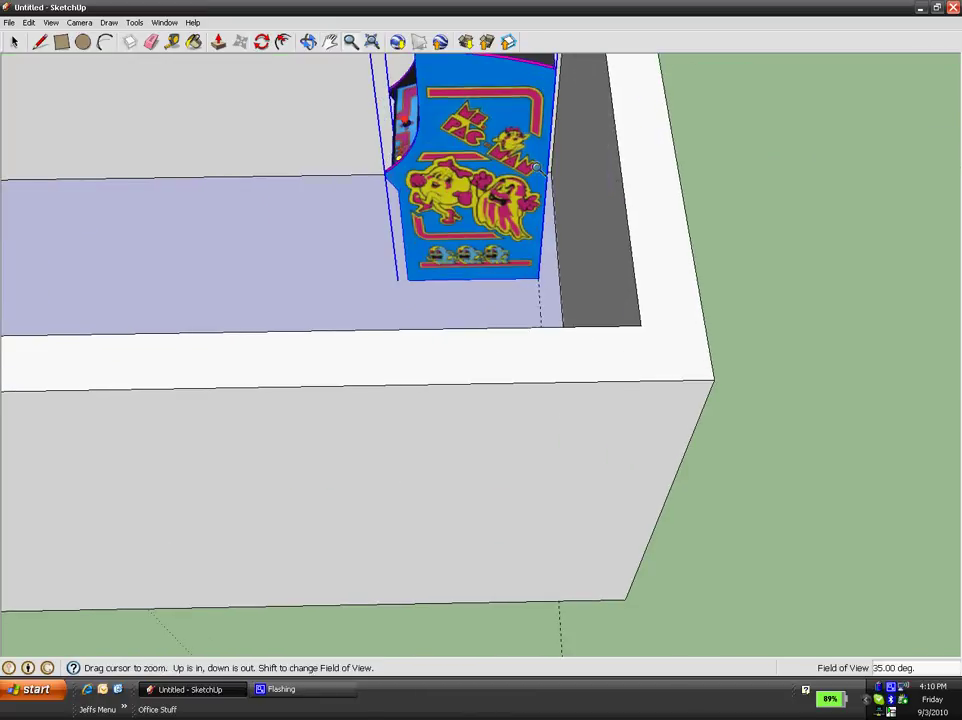
middle_click_drag(455, 326, 578, 430, "shift")
left_click(173, 42)
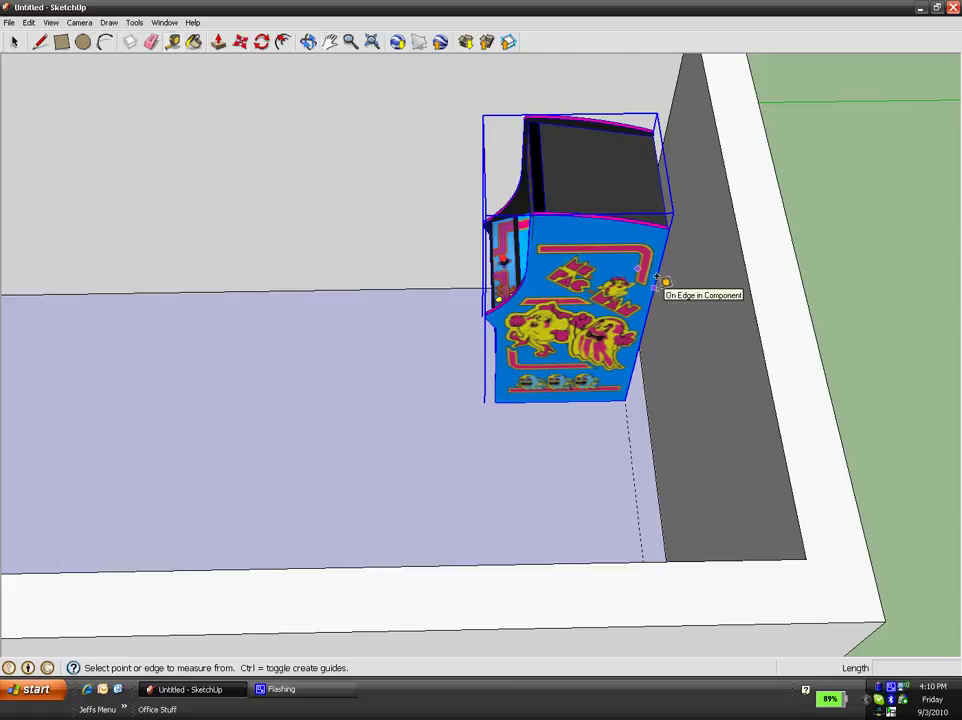
left_click(661, 283)
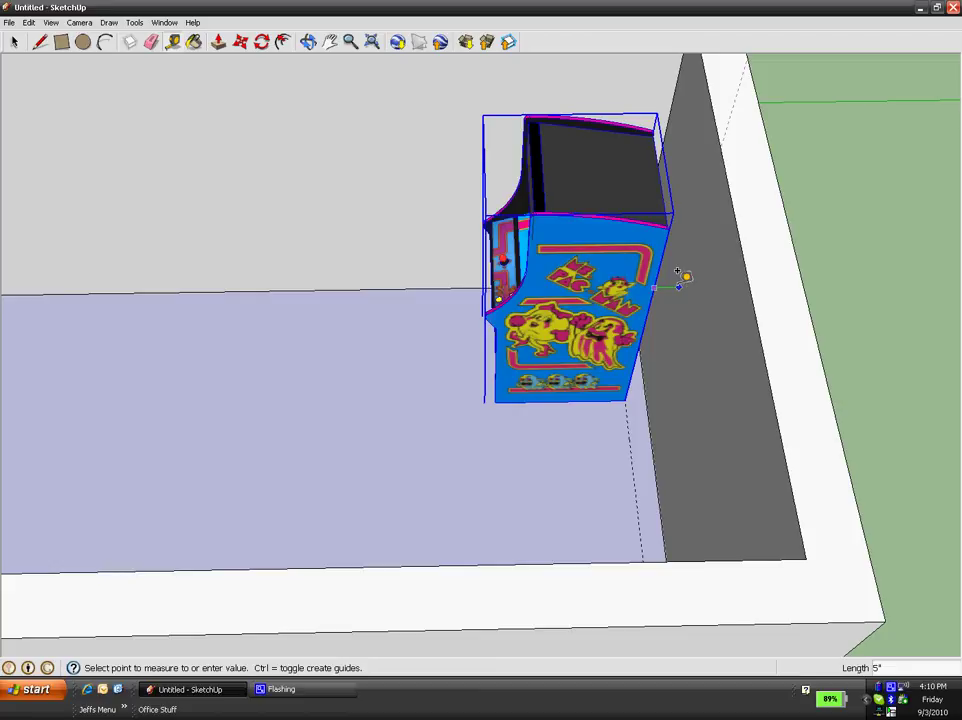
left_click(678, 272)
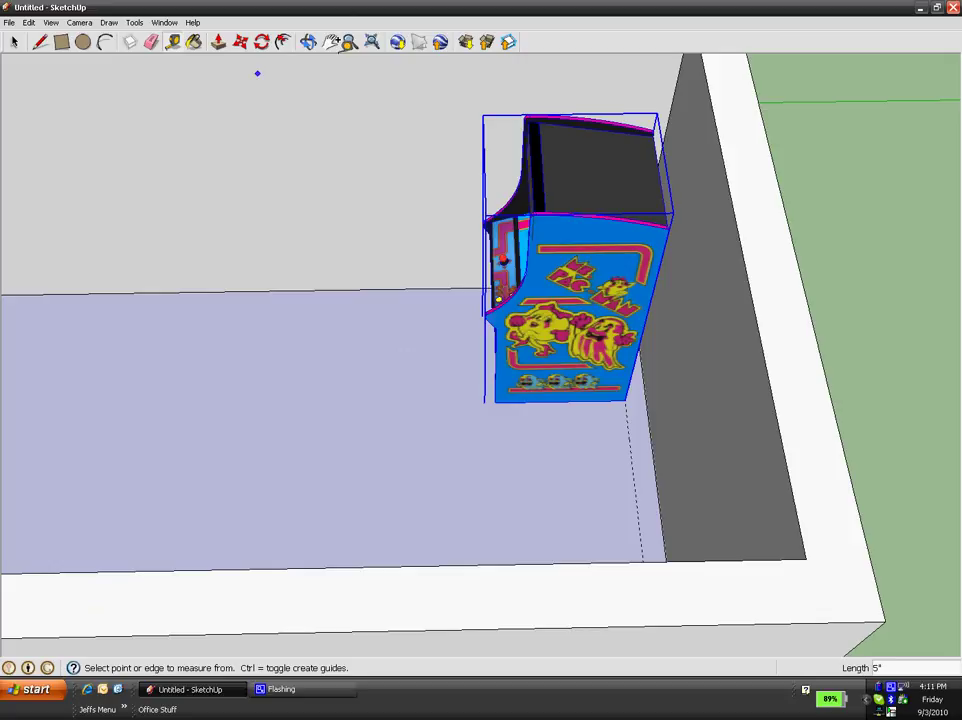
Step: Deselect the arcade machine and examine its placement near the back wall from the front
left_click(15, 43)
left_click(381, 371)
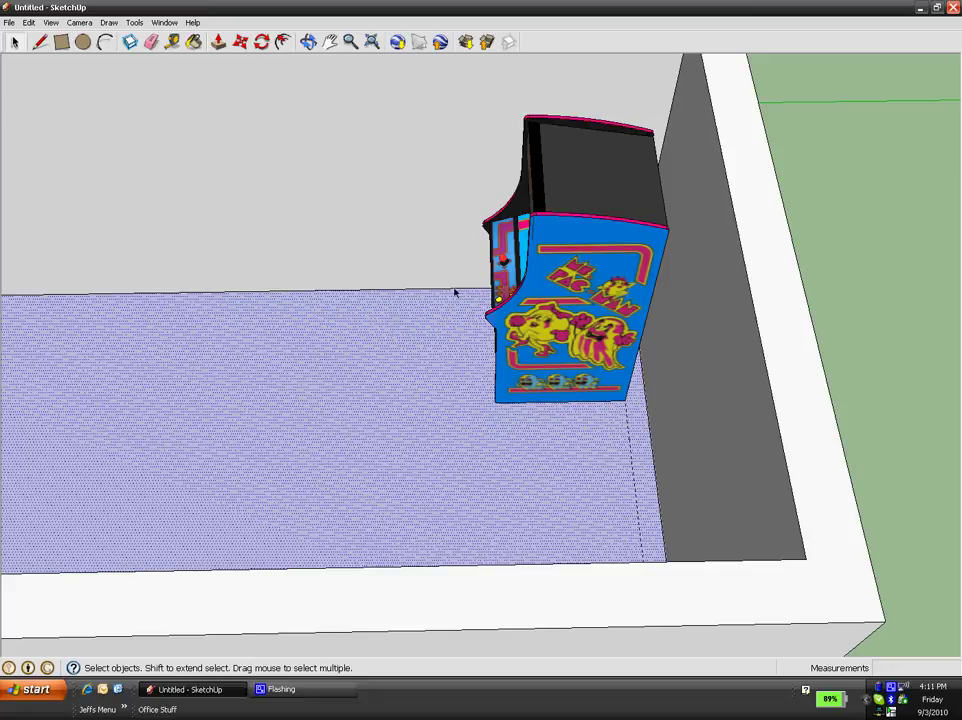
left_click(888, 181)
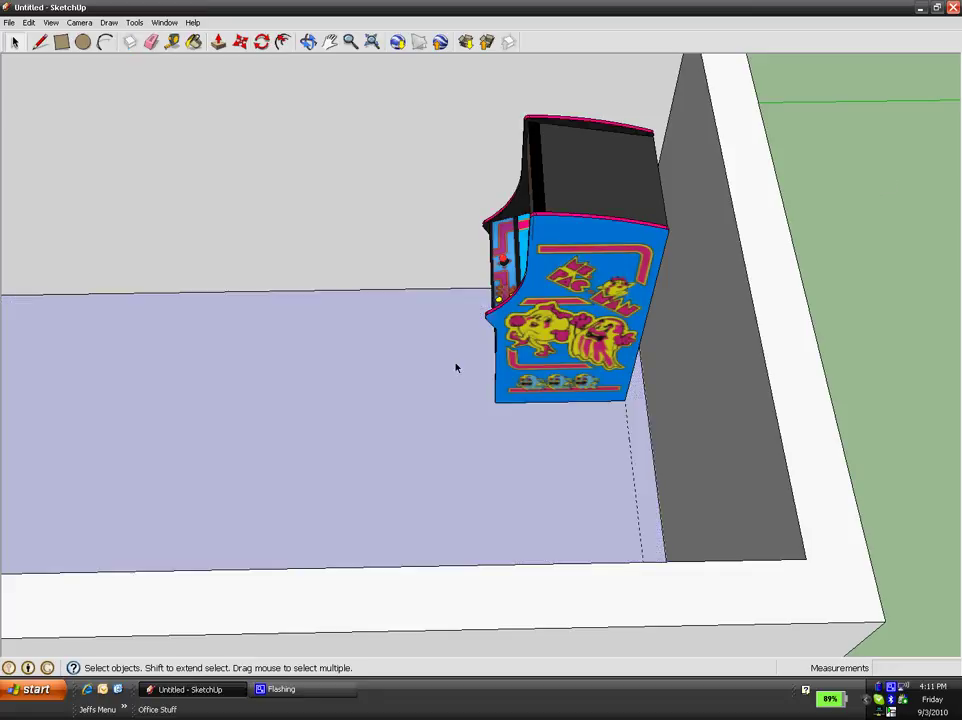
middle_click_drag(456, 368, 751, 260)
key("z")
left_click_drag(560, 350, 573, 143)
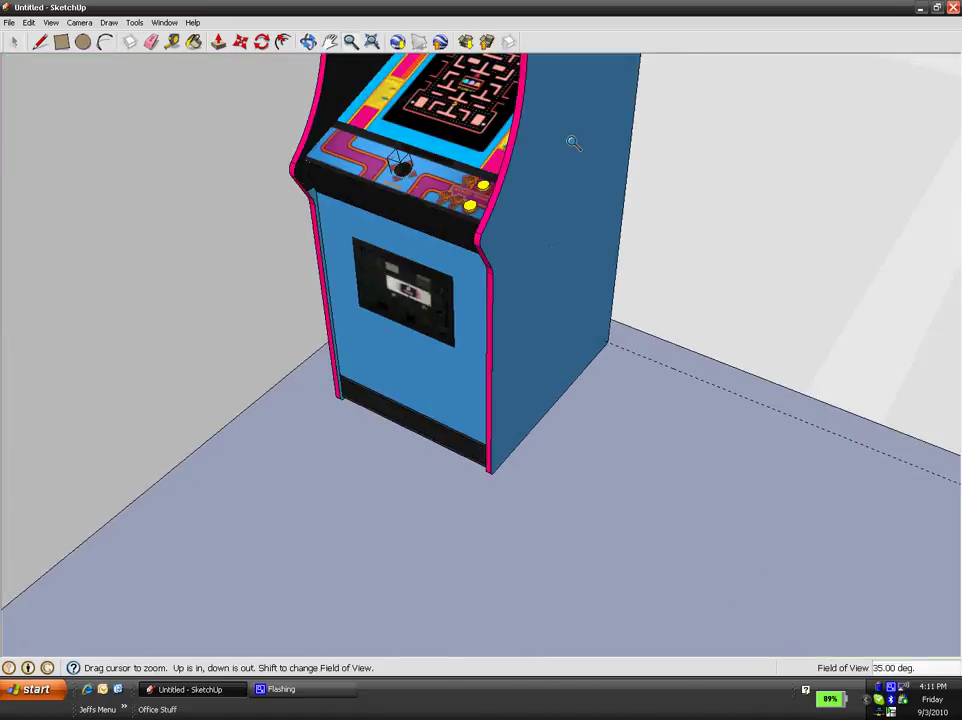
key("h")
left_click_drag(522, 311, 494, 644)
scroll(510, 510, "down", 3)
key("z")
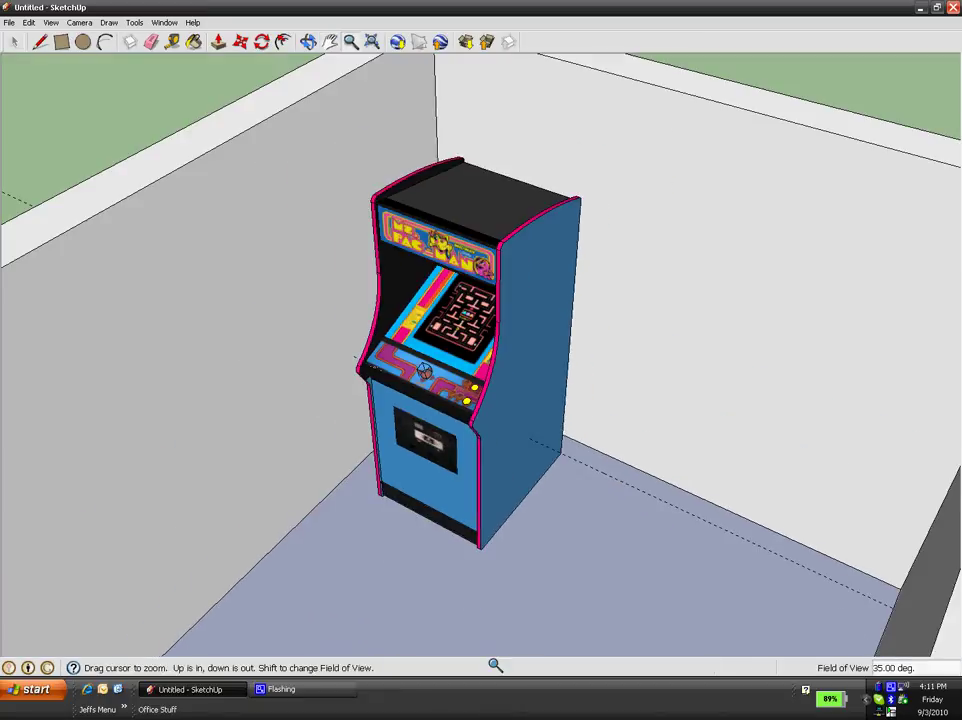
Step: Search the 3D Warehouse for "commando" and refine the search to "commando arcade"
left_click(8, 22)
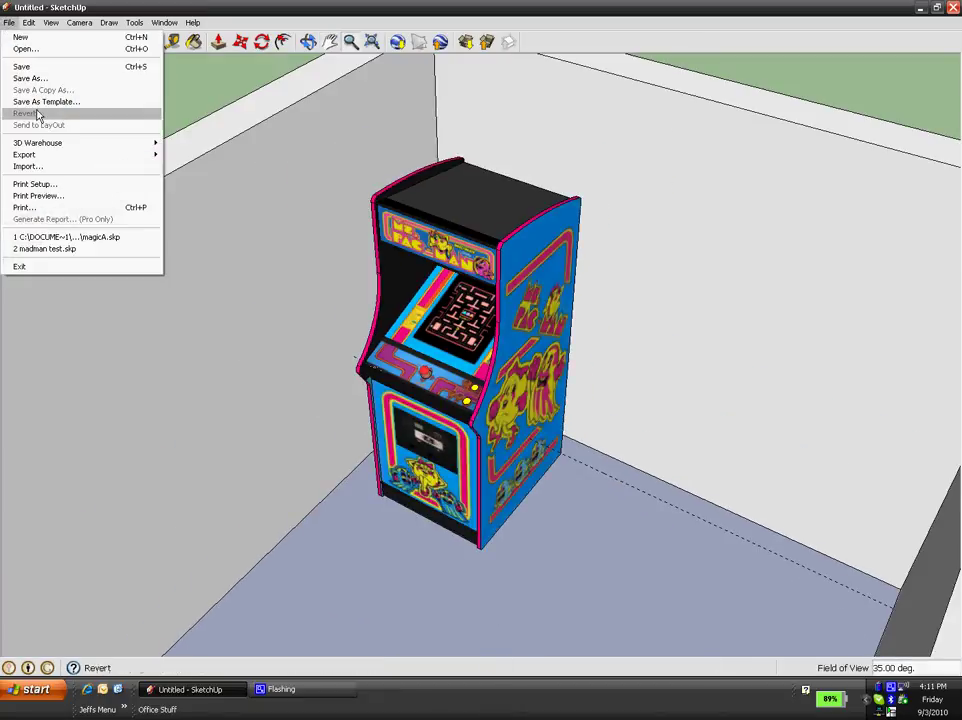
mouse_move(72, 143)
left_click(212, 143)
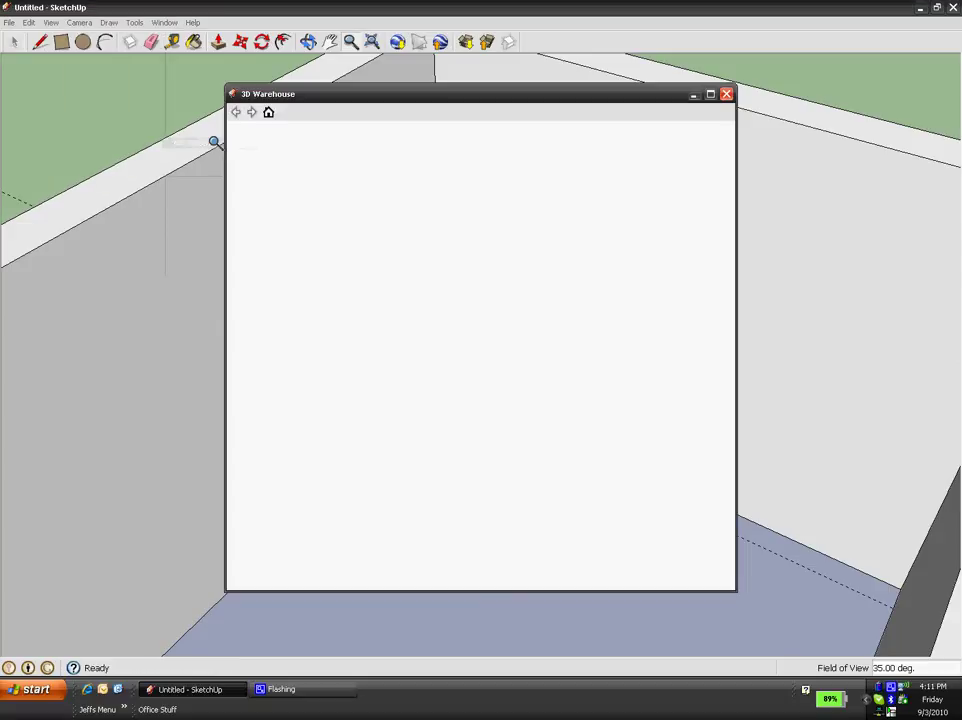
left_click(452, 212)
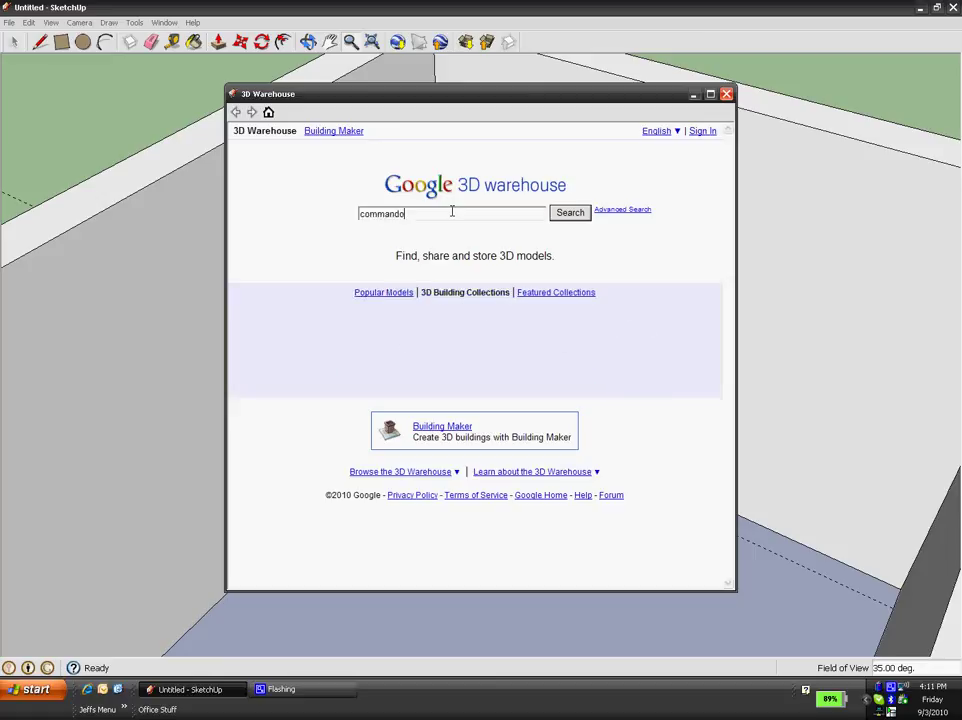
key("Return")
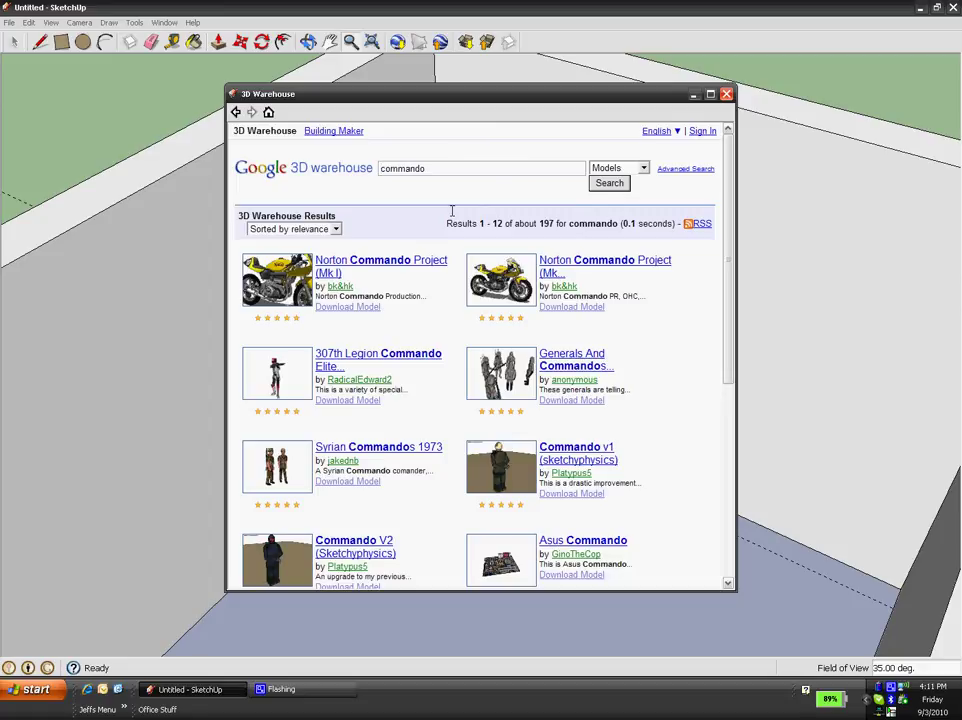
left_click_drag(730, 326, 724, 510)
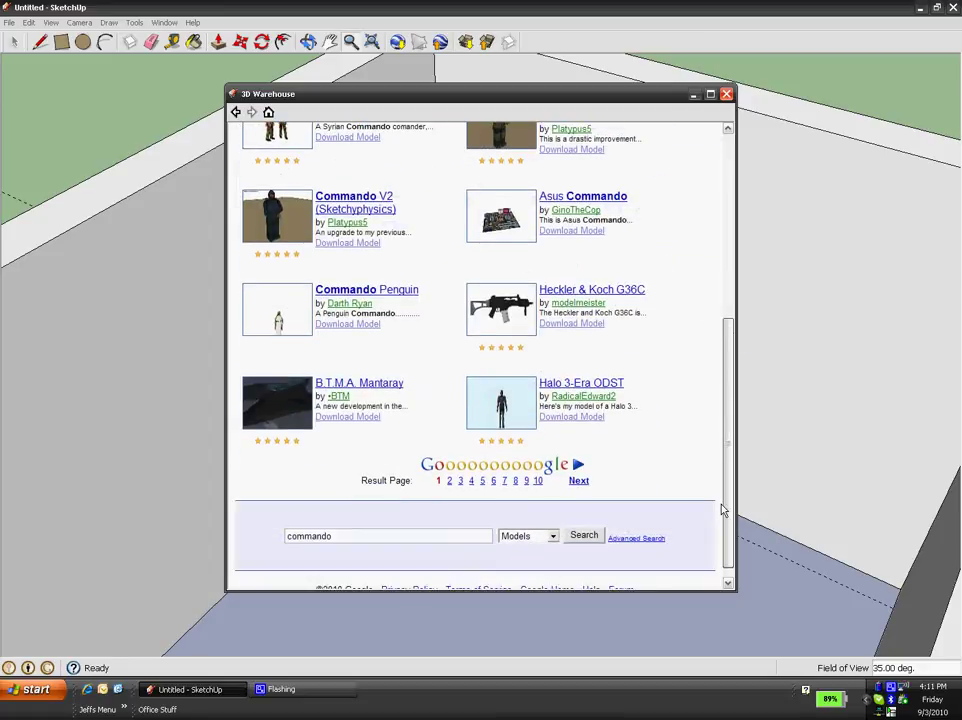
scroll(724, 510, "up", 10)
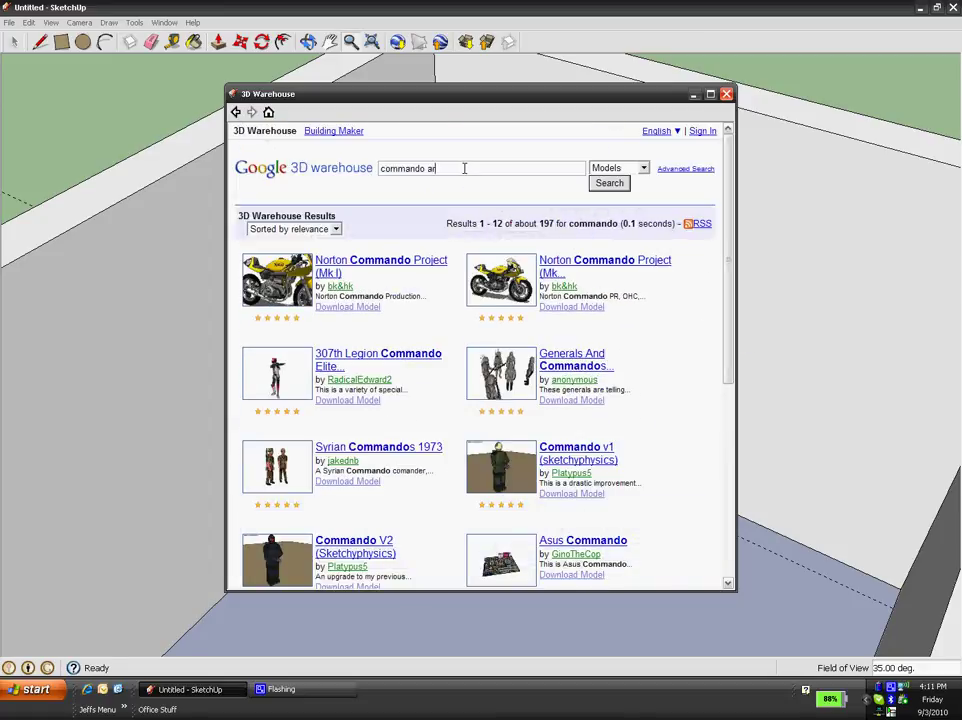
key("Return")
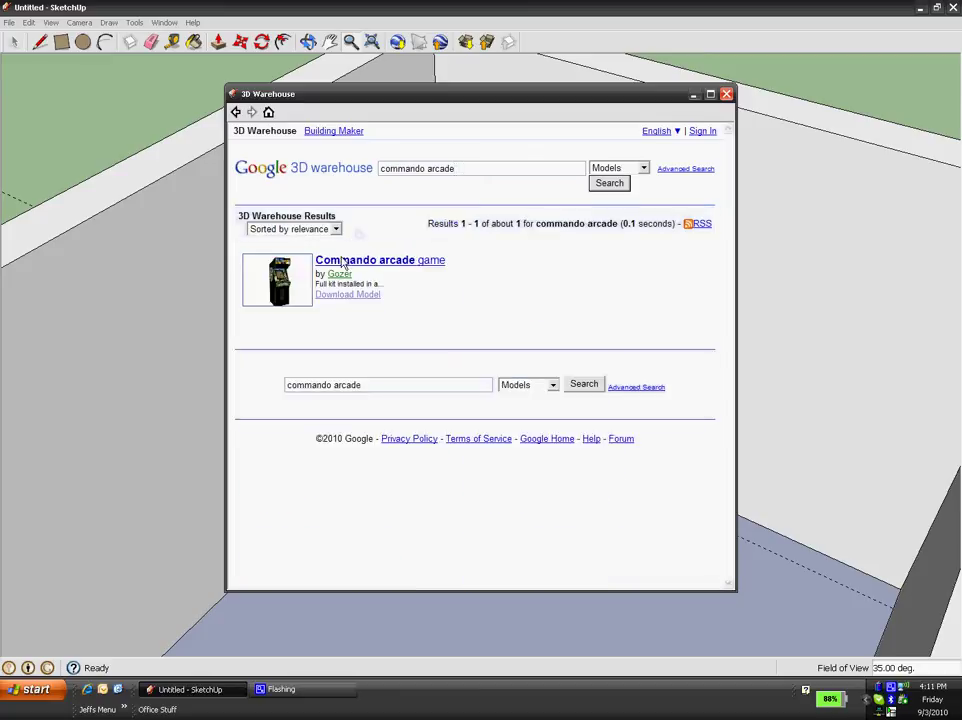
left_click(338, 297)
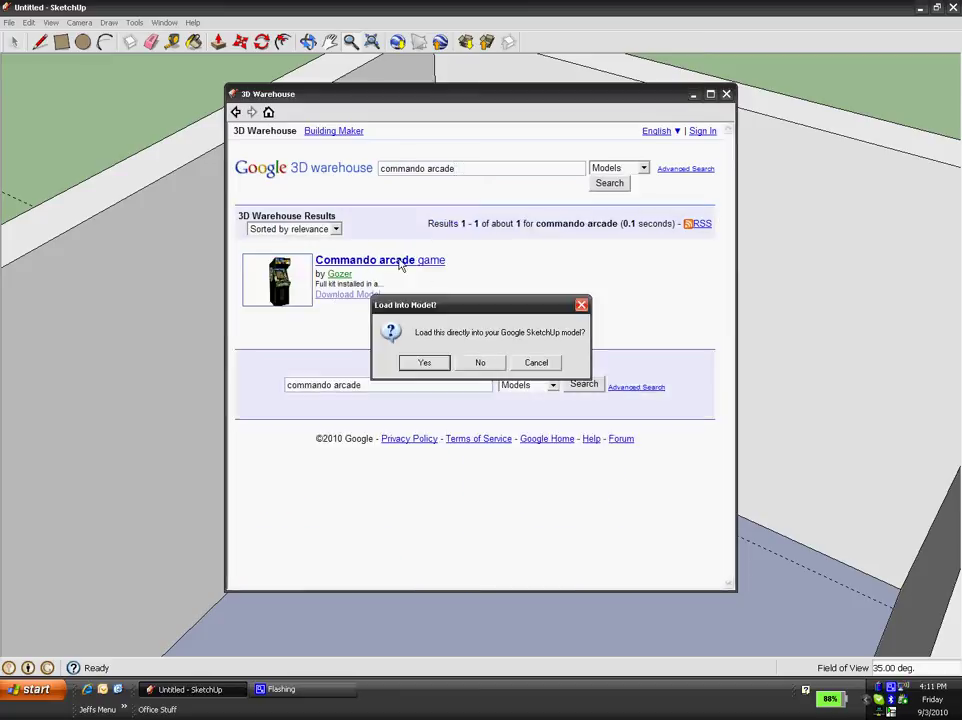
left_click(480, 362)
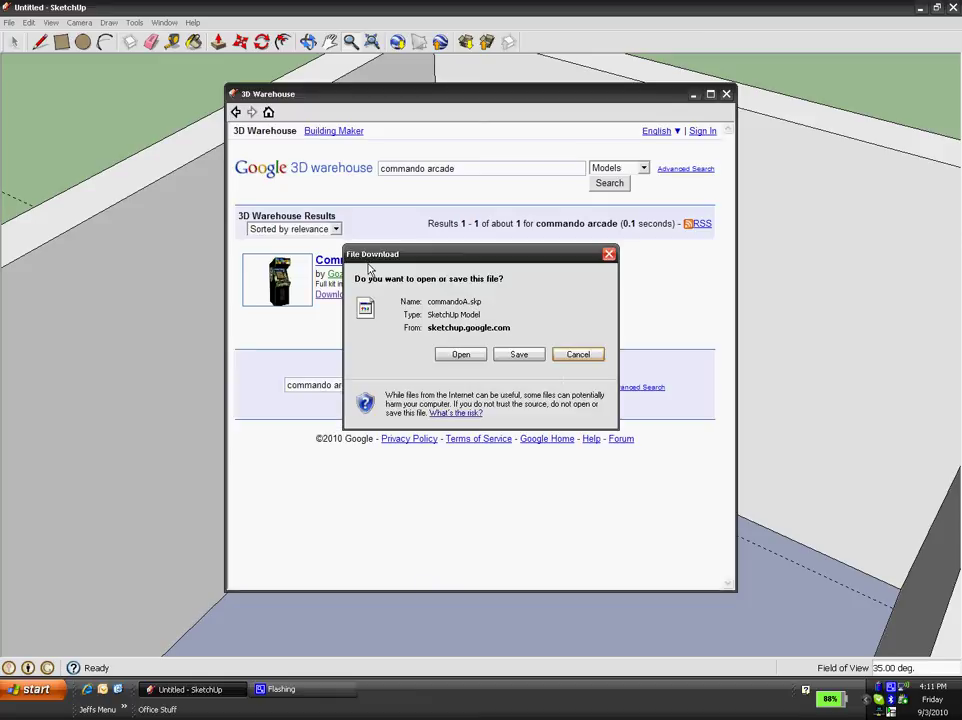
left_click(529, 350)
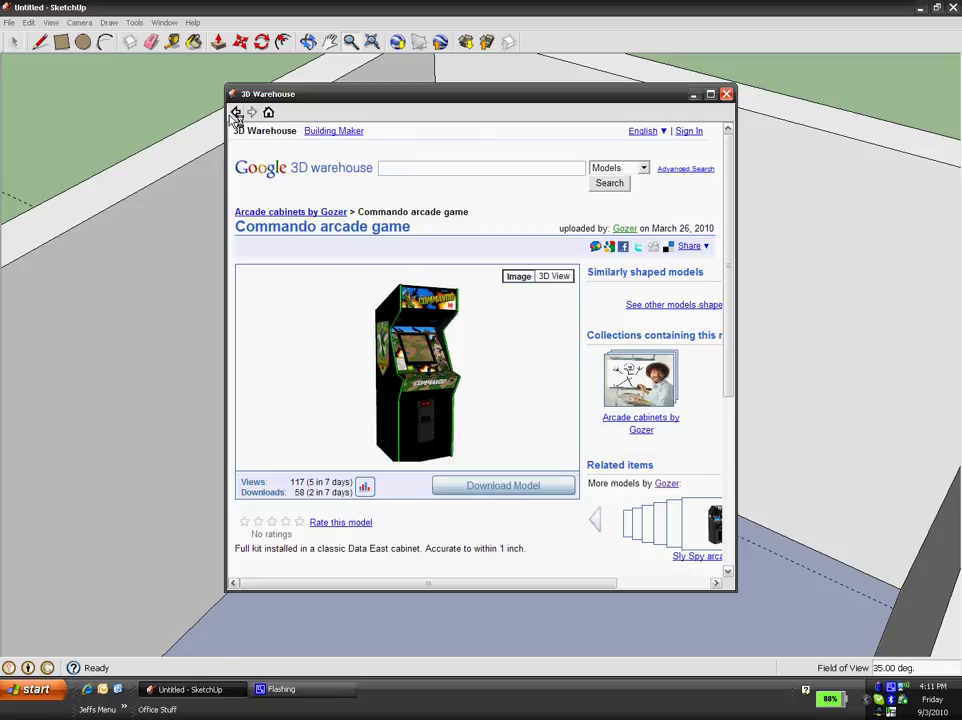
Step: Load the Commando arcade game directly into the model and place it on the floor beside the Ms. Pac-Man machine
left_click(346, 295)
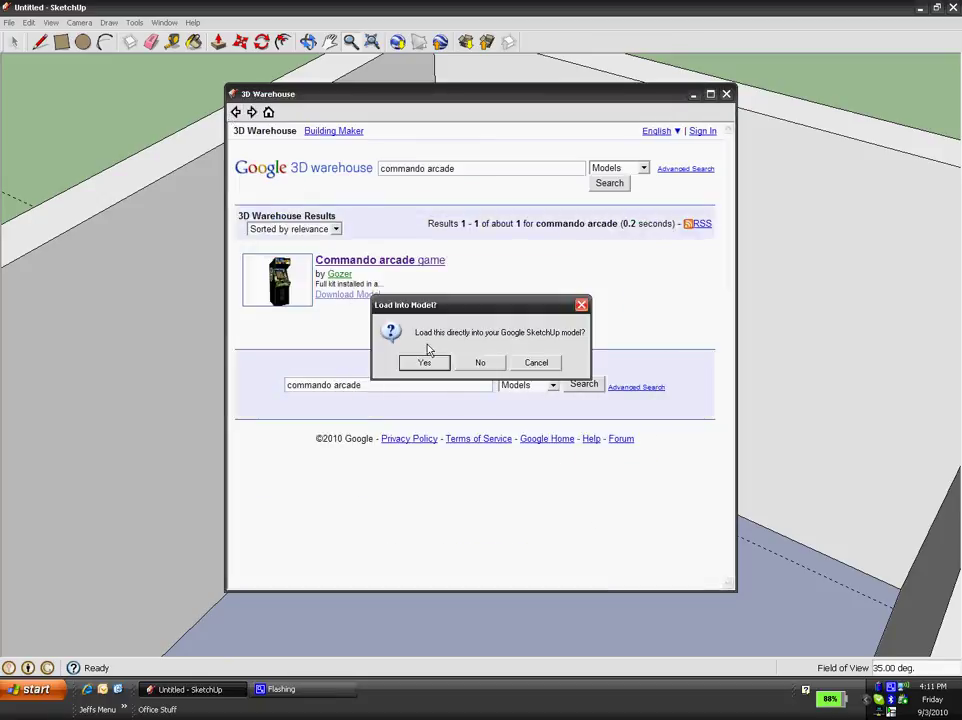
left_click(425, 364)
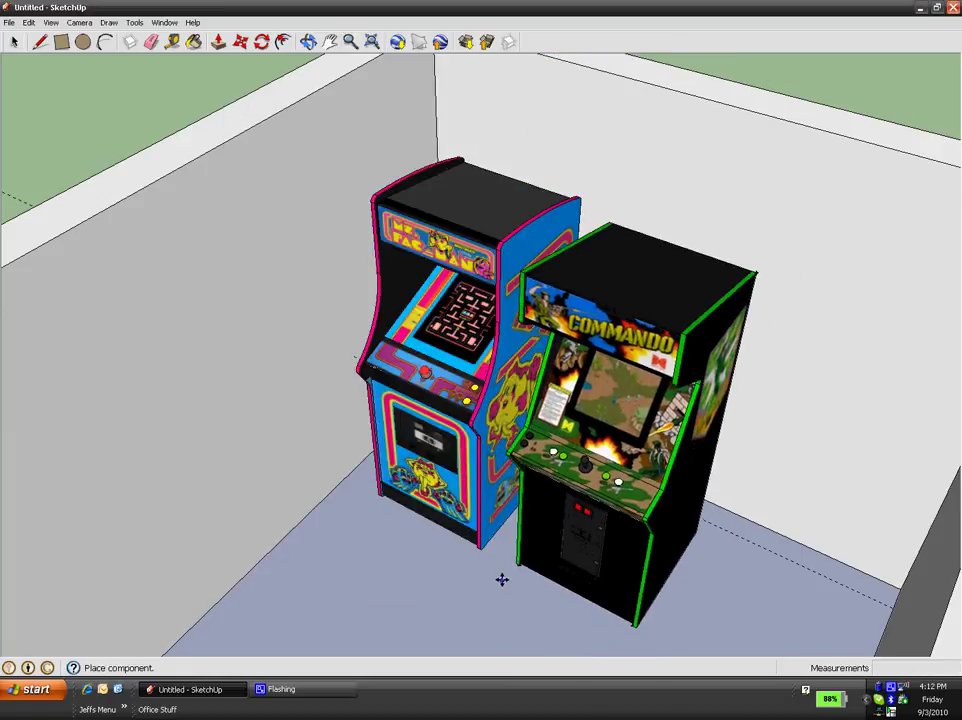
left_click(507, 569)
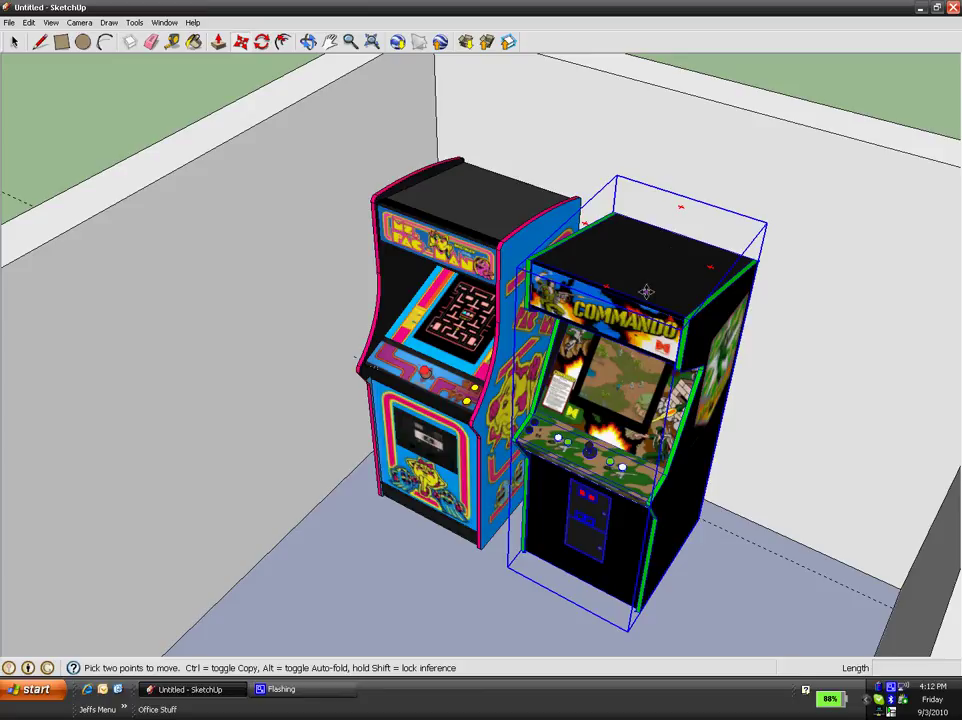
Step: Rotate the Commando machine about its vertical axis toward the side wall, and move it about 1' 2 13/16" back beside the Ms. Pac-Man machine
left_click(616, 265)
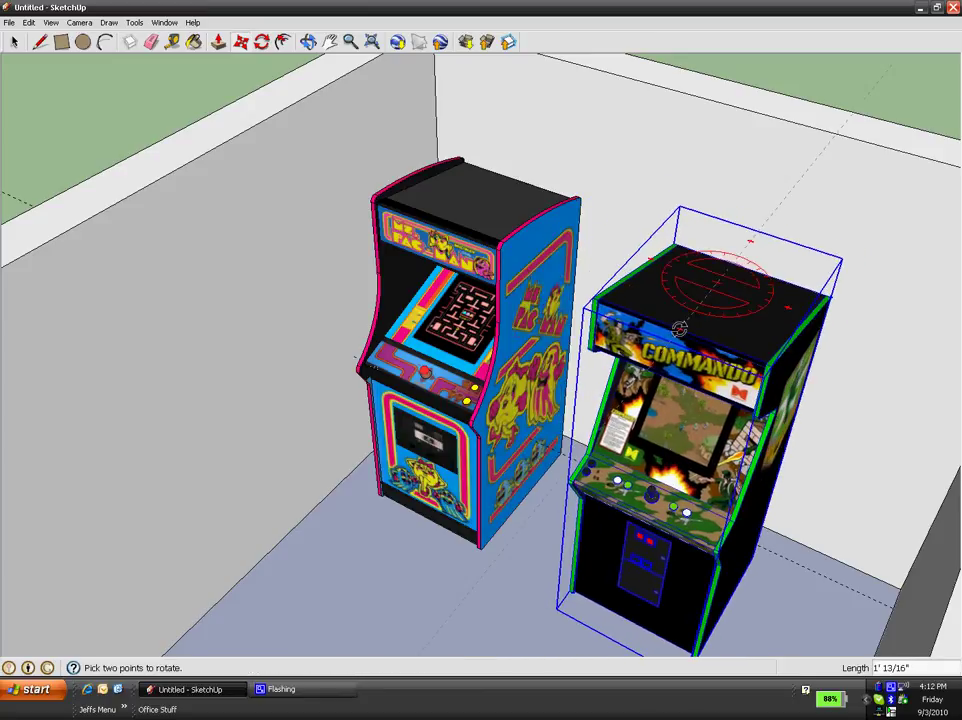
left_click(679, 328)
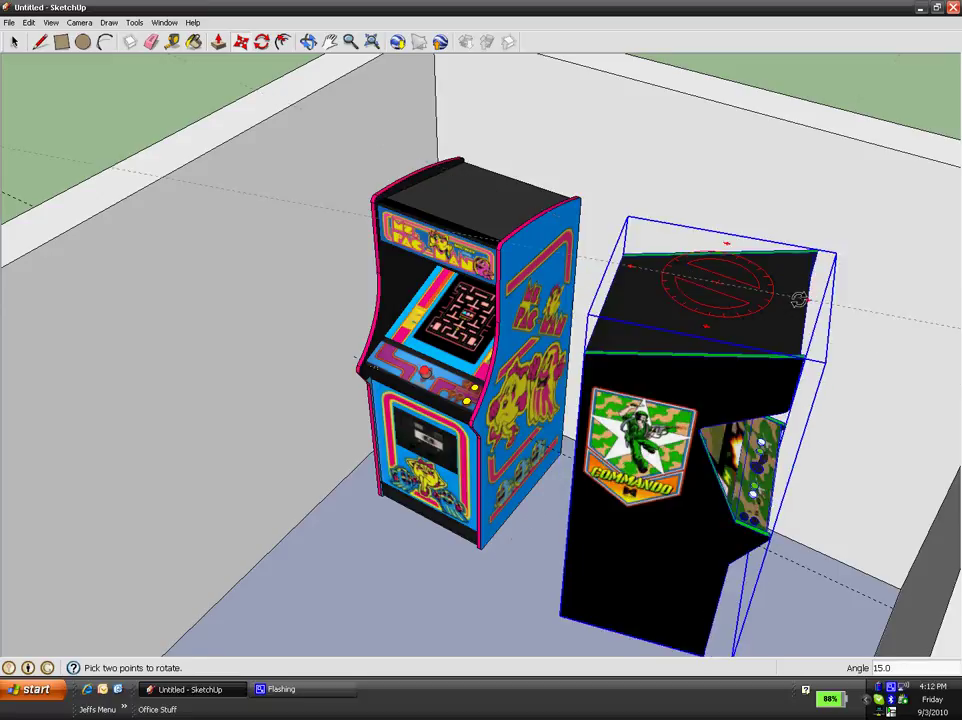
key("Escape")
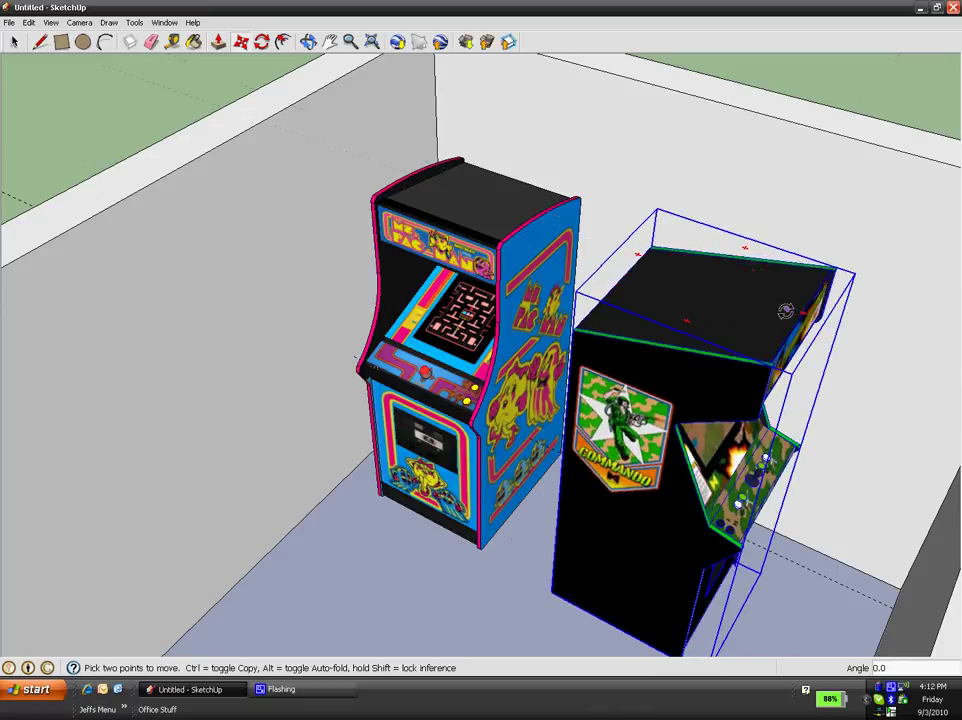
left_click(683, 294)
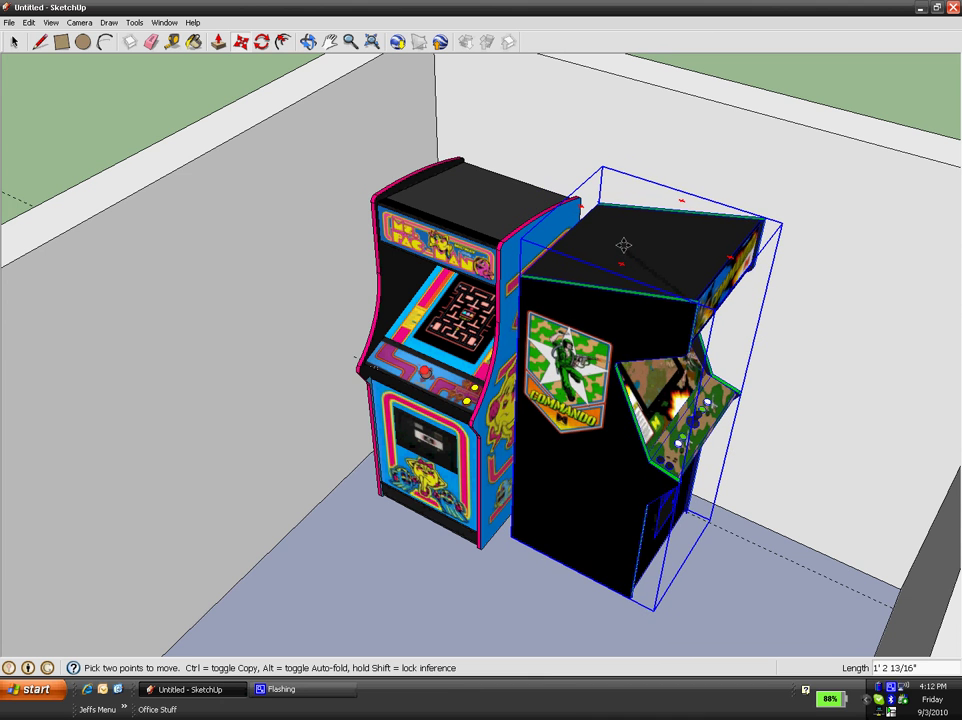
left_click(623, 244)
Step: Rotate the Commando machine about its vertical axis to face the doorway wall, in the same direction as the Ms. Pac-Man machine
middle_click_drag(756, 395, 466, 507)
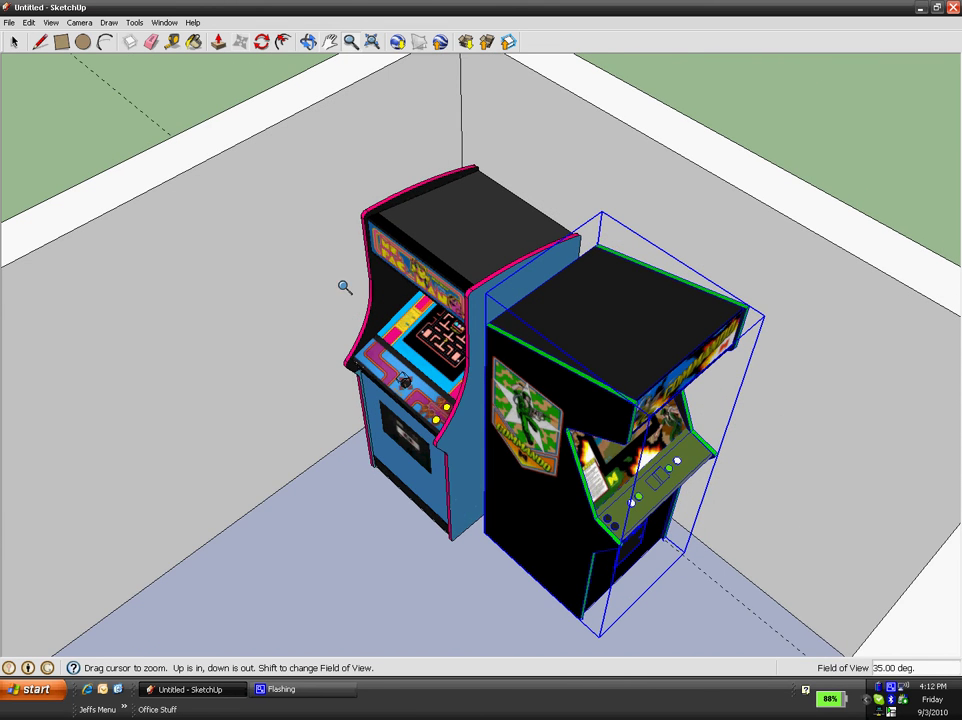
scroll(352, 303, "down", 2)
scroll(483, 569, "down", 4)
middle_click_drag(483, 569, 498, 475, "shift")
key("m")
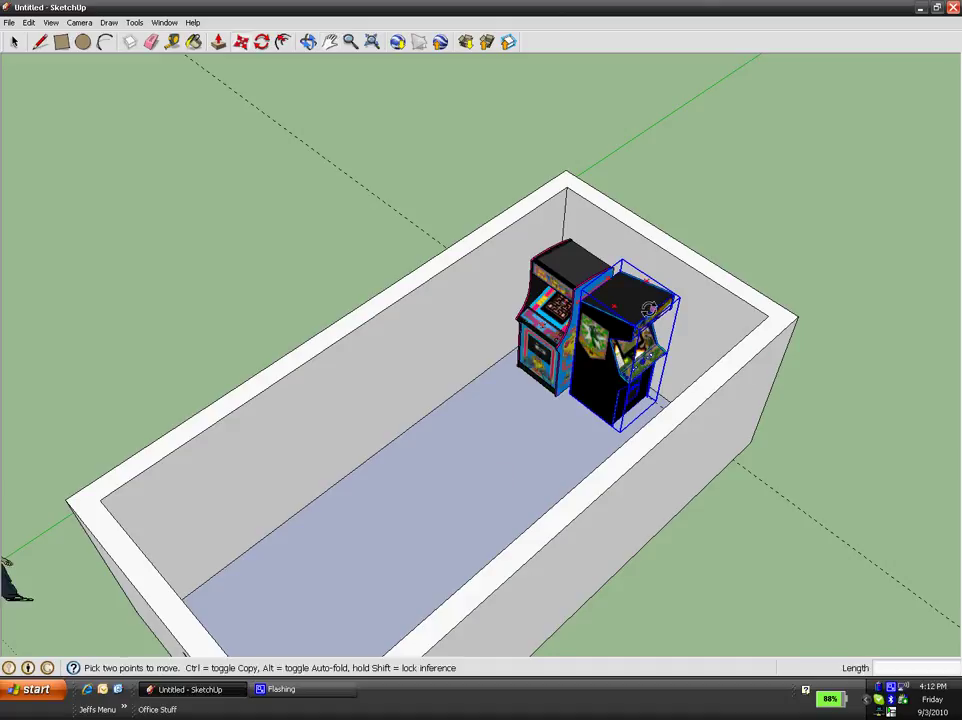
key("q")
left_click(632, 292)
left_click(602, 315)
left_click(600, 350)
key("m")
middle_click_drag(597, 350, 558, 468)
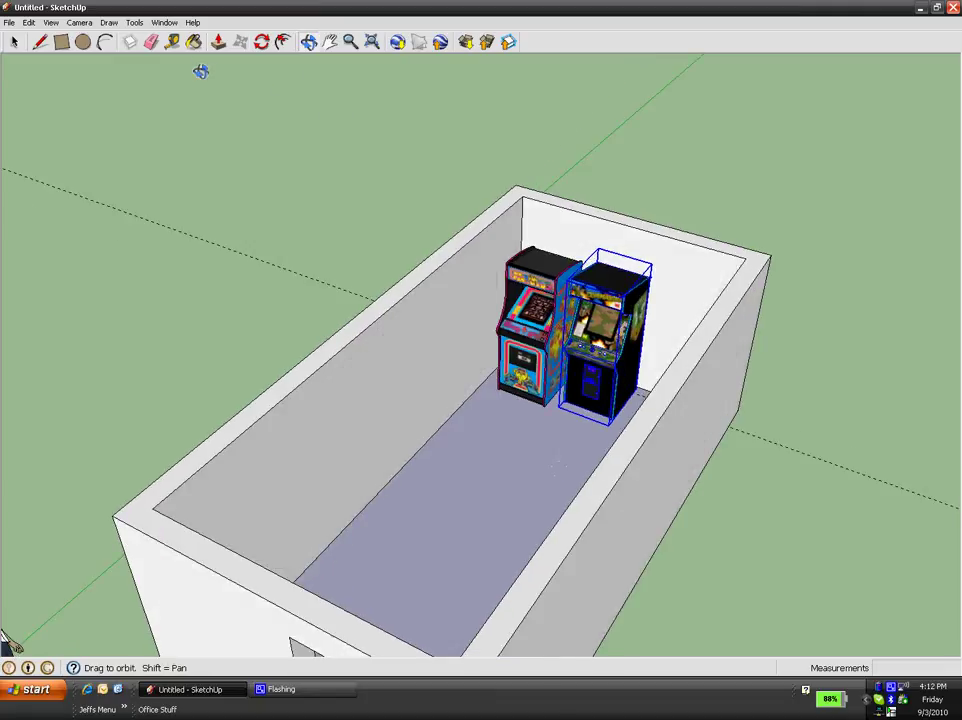
Step: Paint the outer faces of the doorway wall and the adjoining long wall beside the Commando machine with Cladding_Stucco_White
left_click(193, 42)
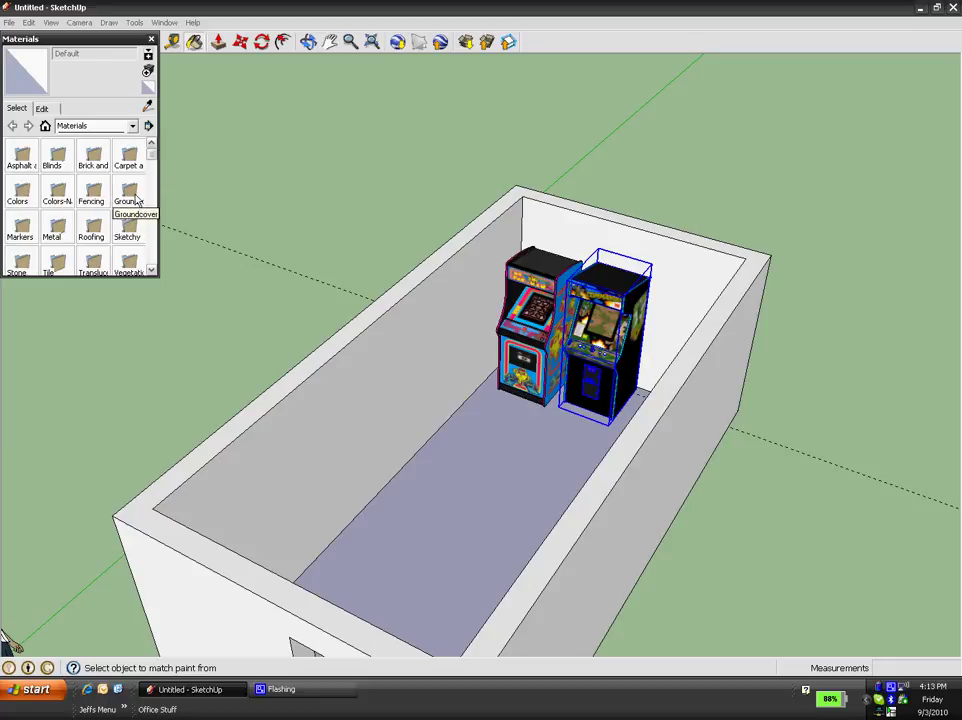
double_click(22, 262)
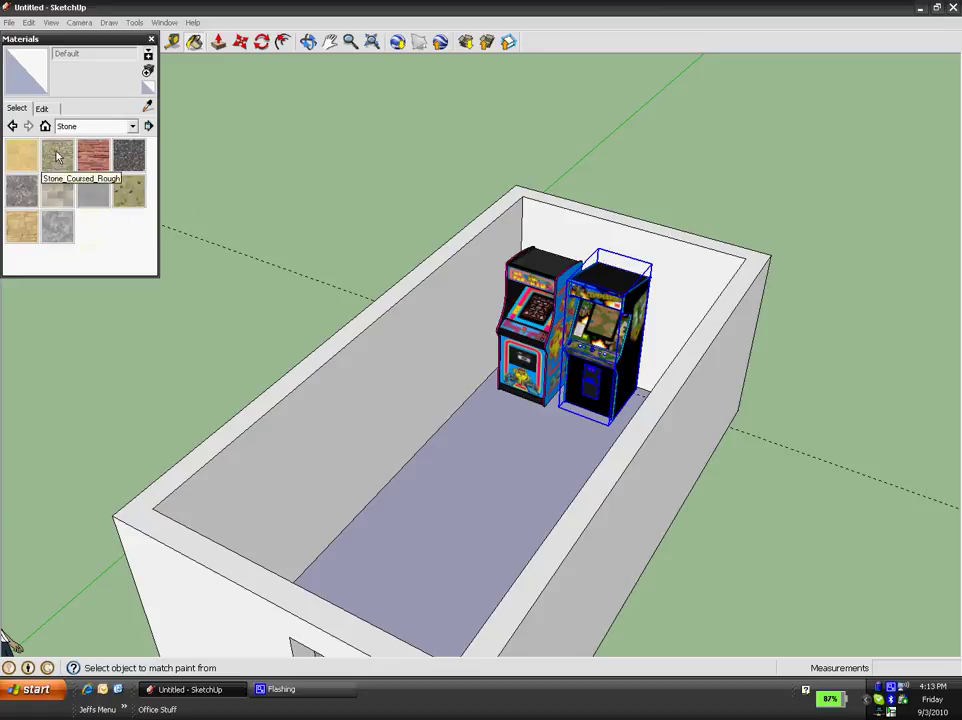
left_click(126, 128)
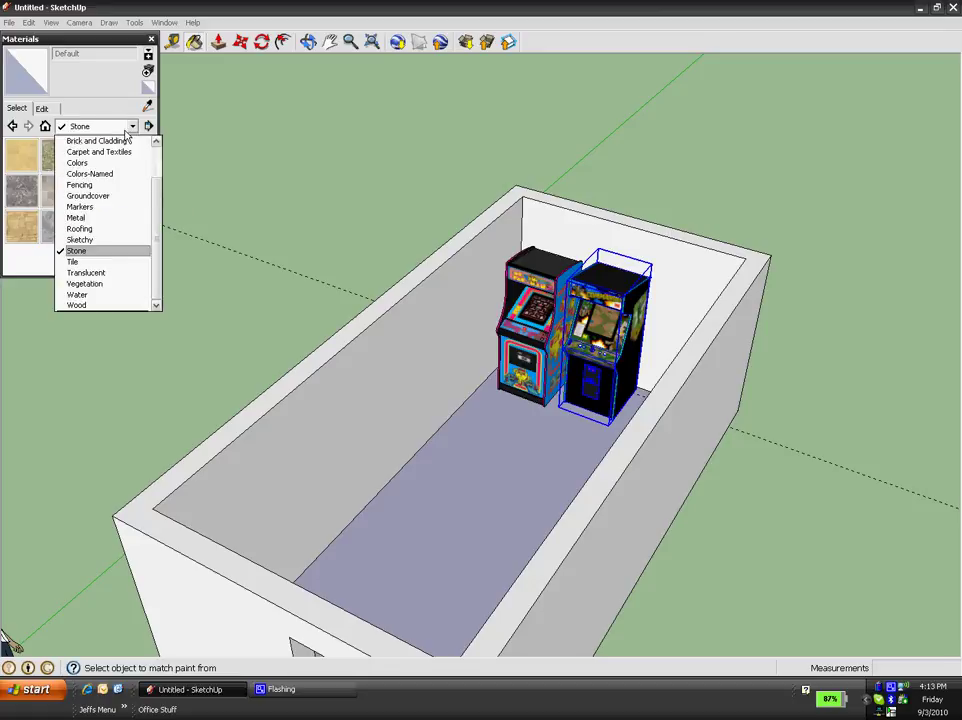
left_click(100, 141)
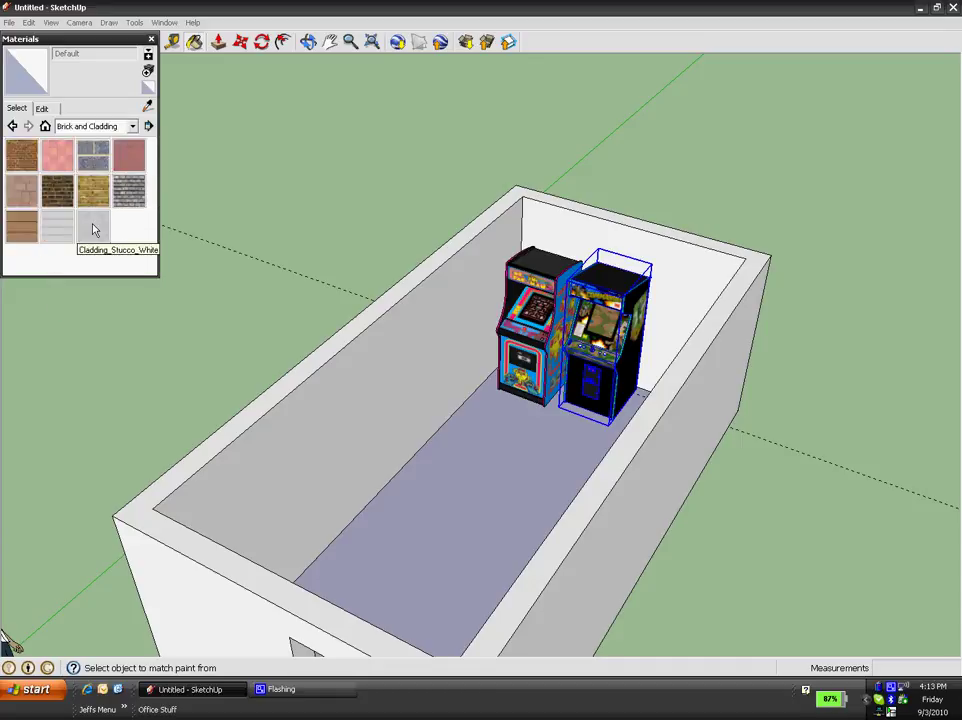
left_click(92, 230)
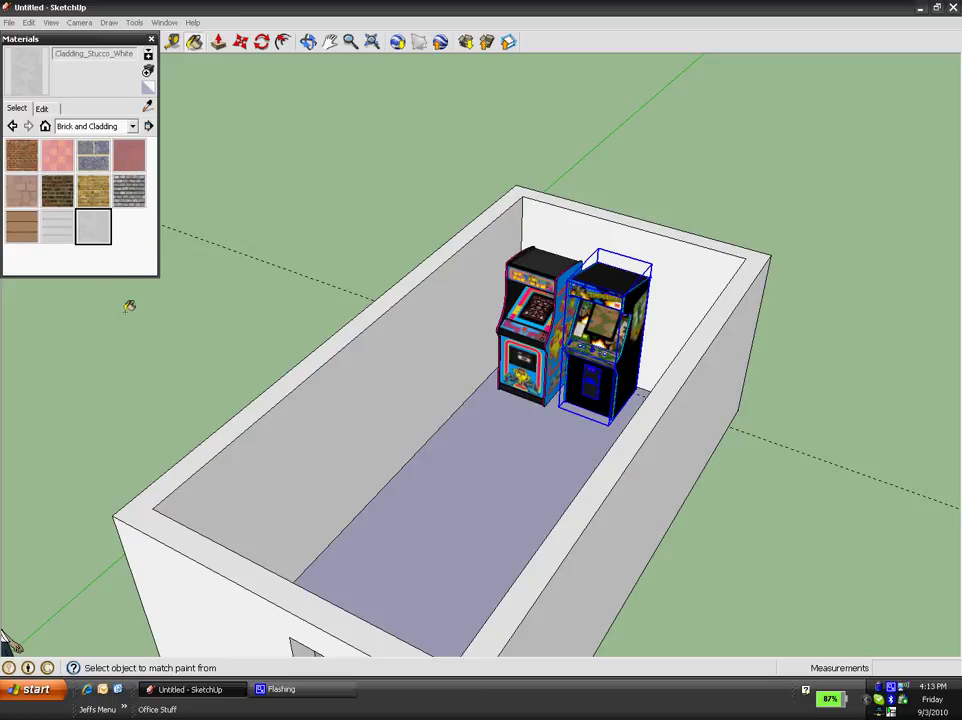
left_click(203, 596)
left_click(593, 587)
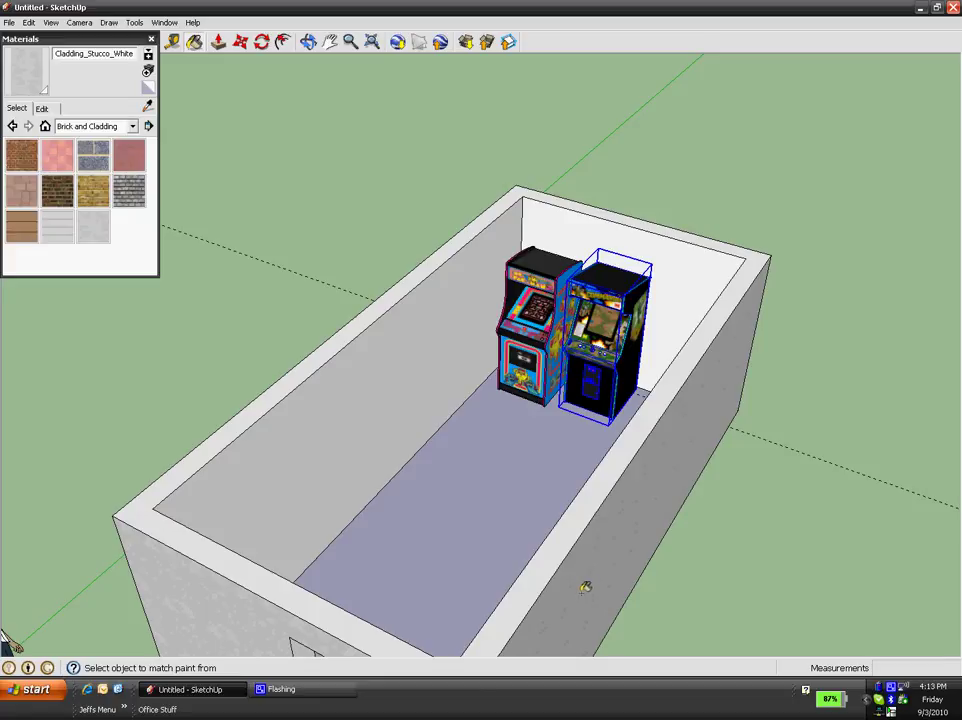
Step: Paint the inner faces of the long wall beside the Ms. Pac-Man machine and the back wall with Concrete_Block_8x8_Gray
middle_click_drag(585, 587, 550, 550)
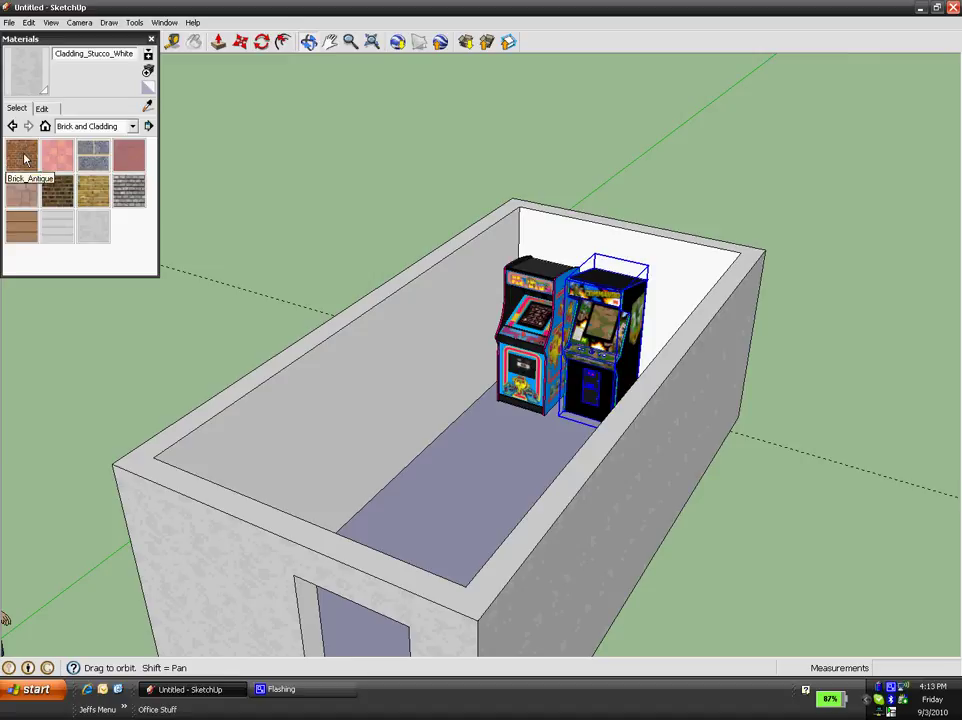
left_click(80, 126)
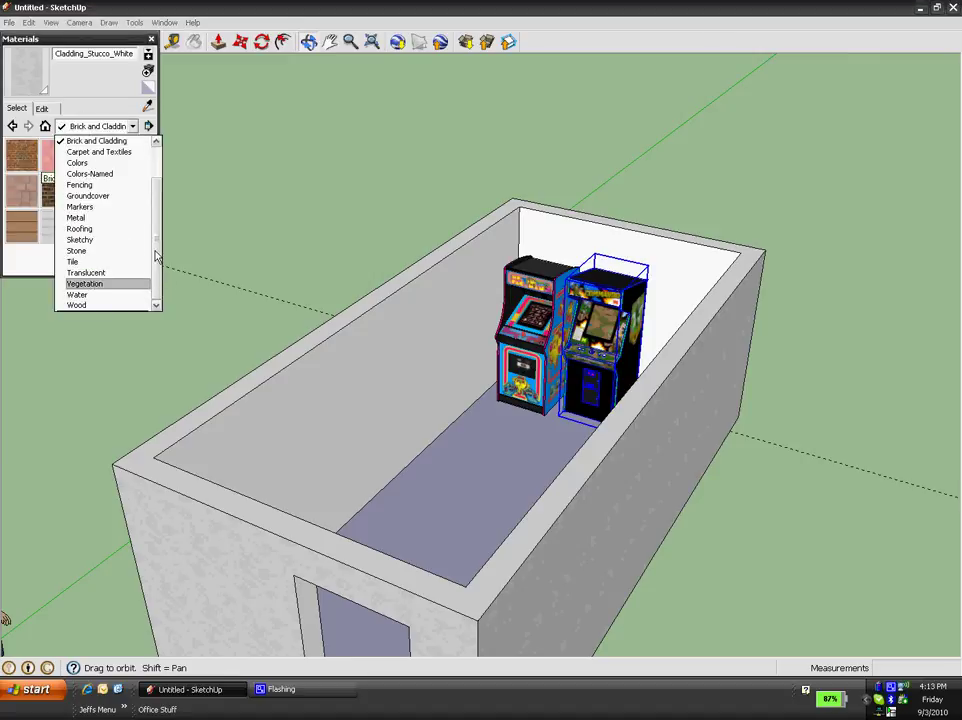
scroll(118, 200, "up", 2)
left_click(122, 162)
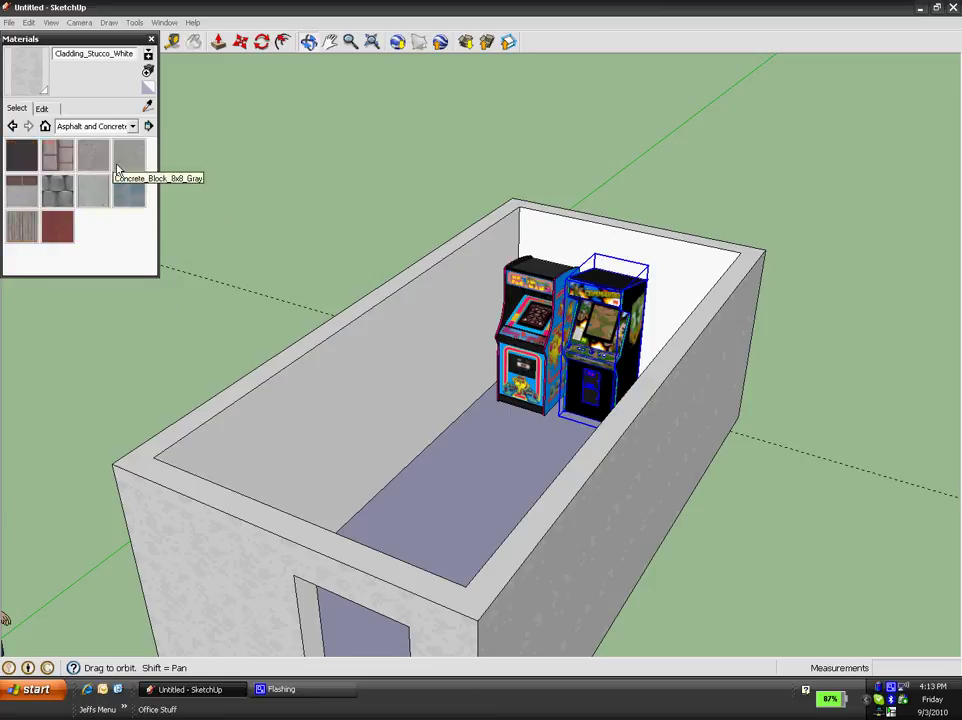
left_click(126, 158)
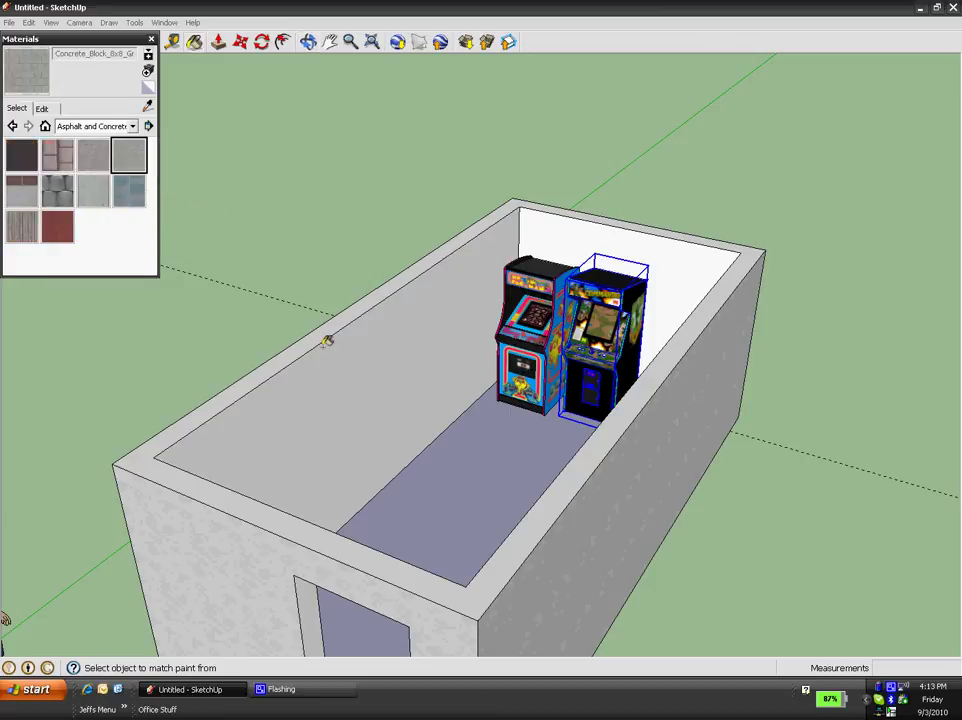
left_click(321, 385)
left_click(582, 272)
middle_click_drag(5, 620, 739, 363)
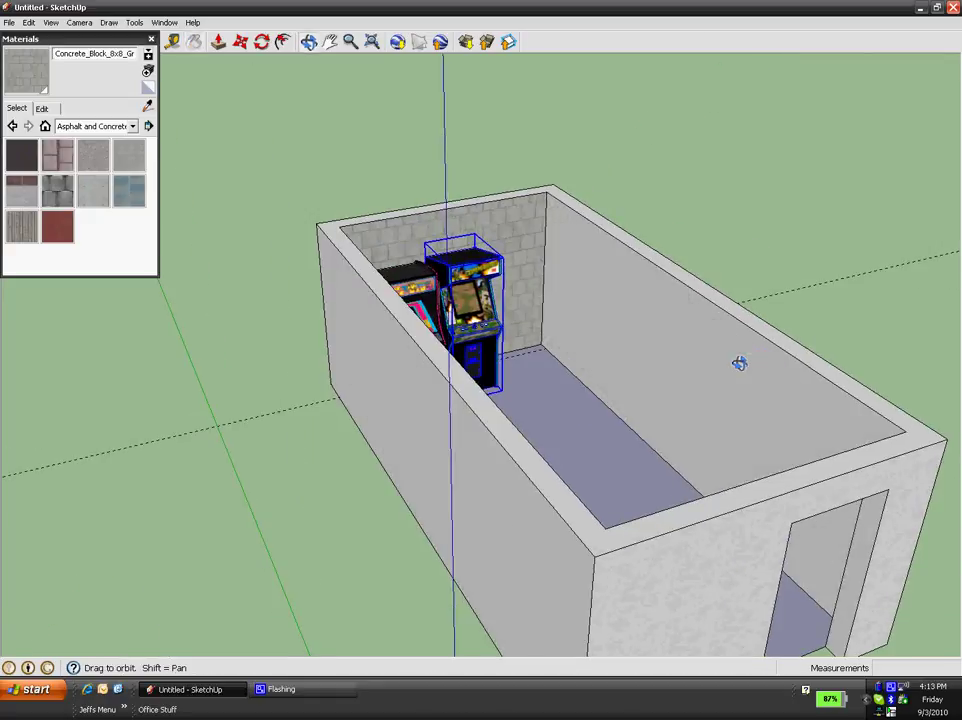
Step: Paint the inner face of the long wall beside the Commando machine with Concrete_Block_8x8_Gray
left_click(685, 361)
middle_click_drag(673, 360, 798, 507)
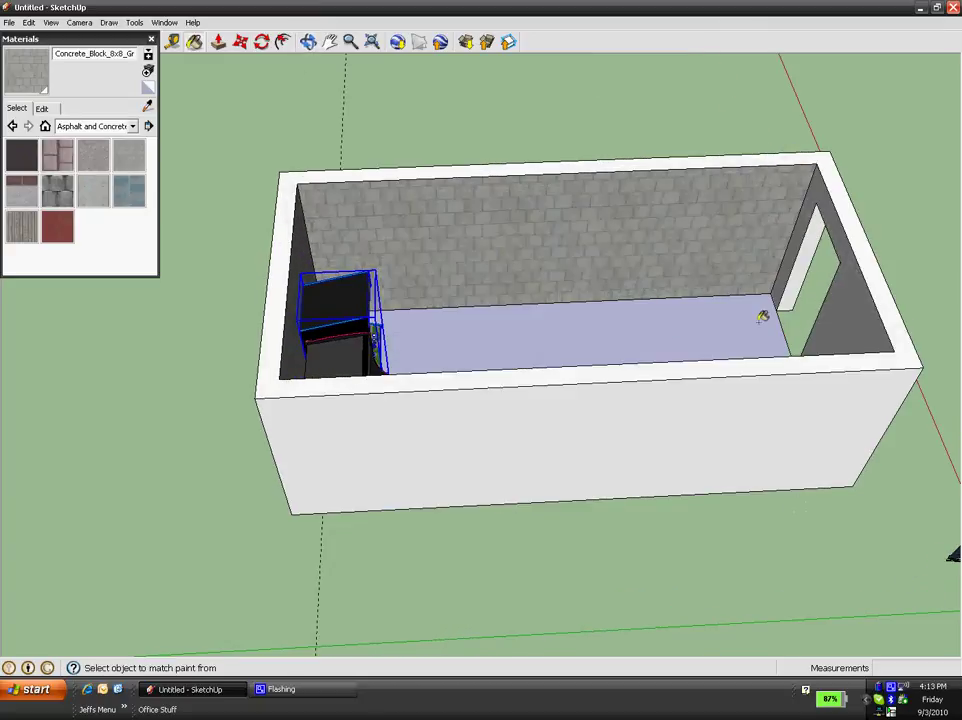
Step: Paint the room's floor with Carpet_Berber_Multi from the Carpet and Textiles material collection
middle_click_drag(829, 318, 457, 326)
left_click(104, 127)
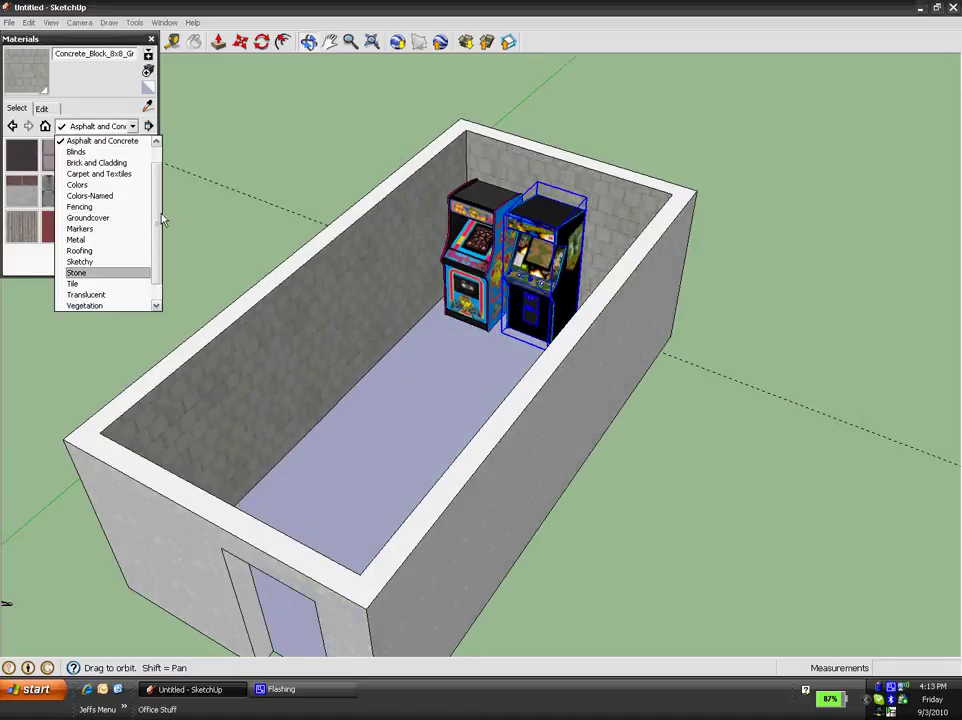
scroll(157, 232, "down", 1)
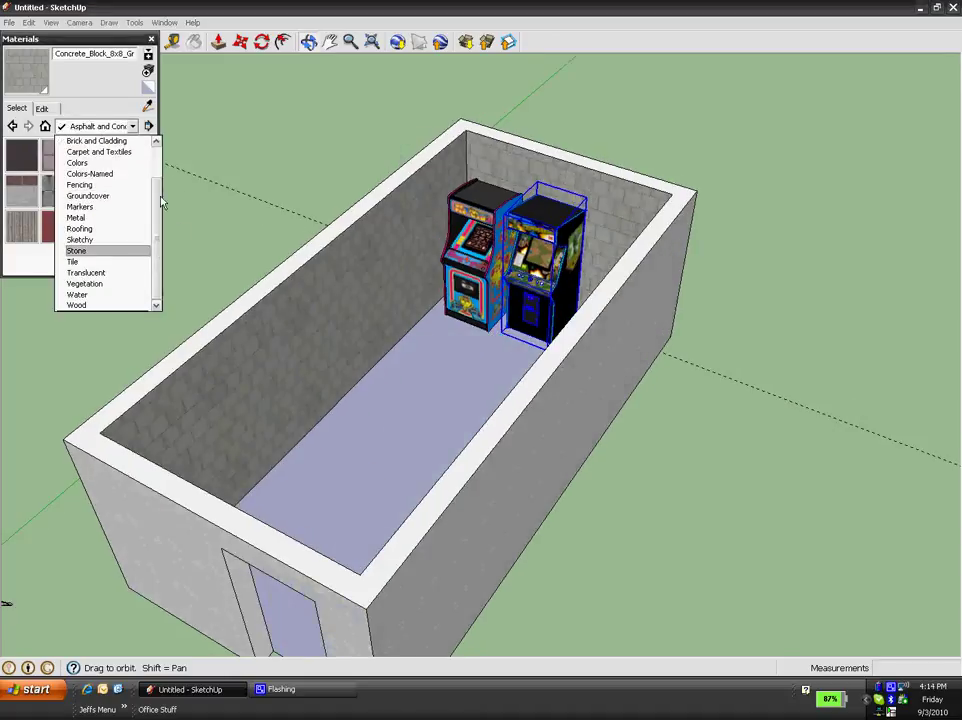
left_click(125, 152)
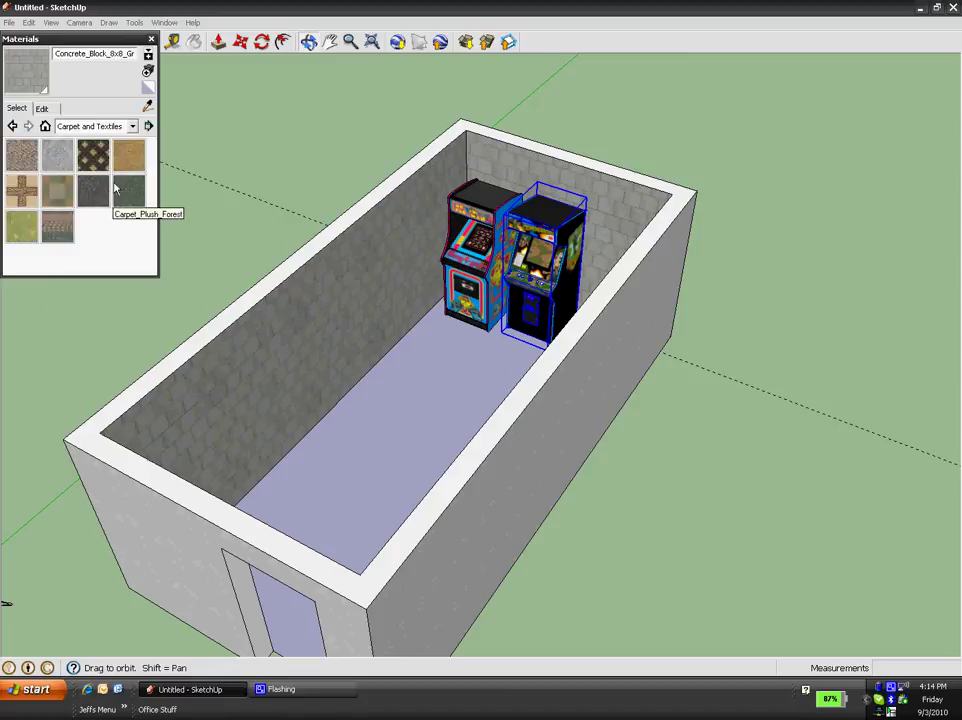
left_click(24, 160)
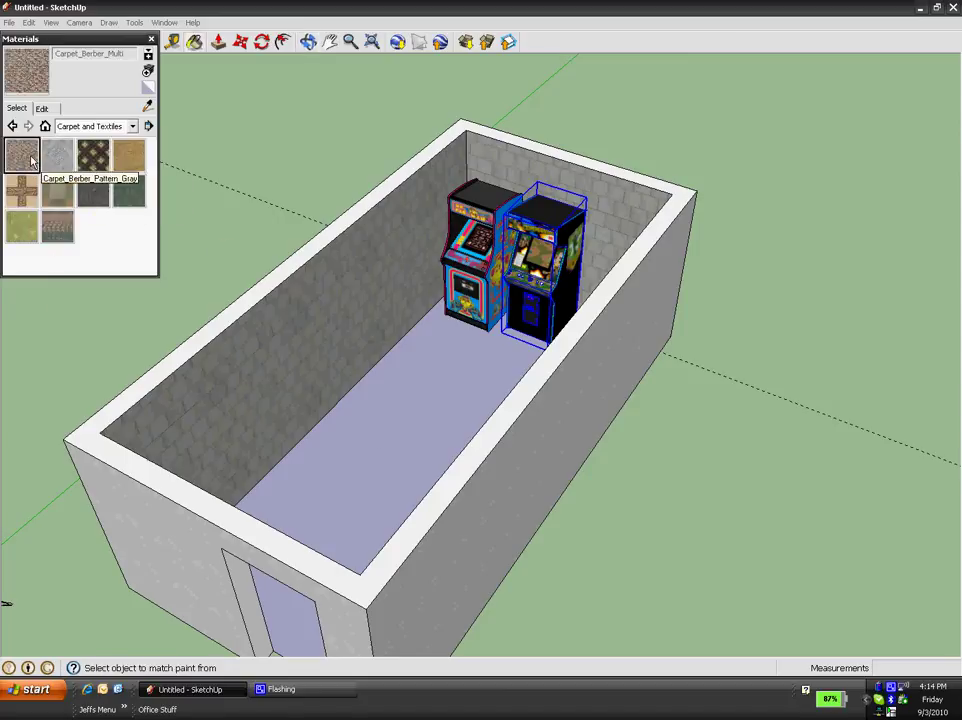
left_click(376, 409)
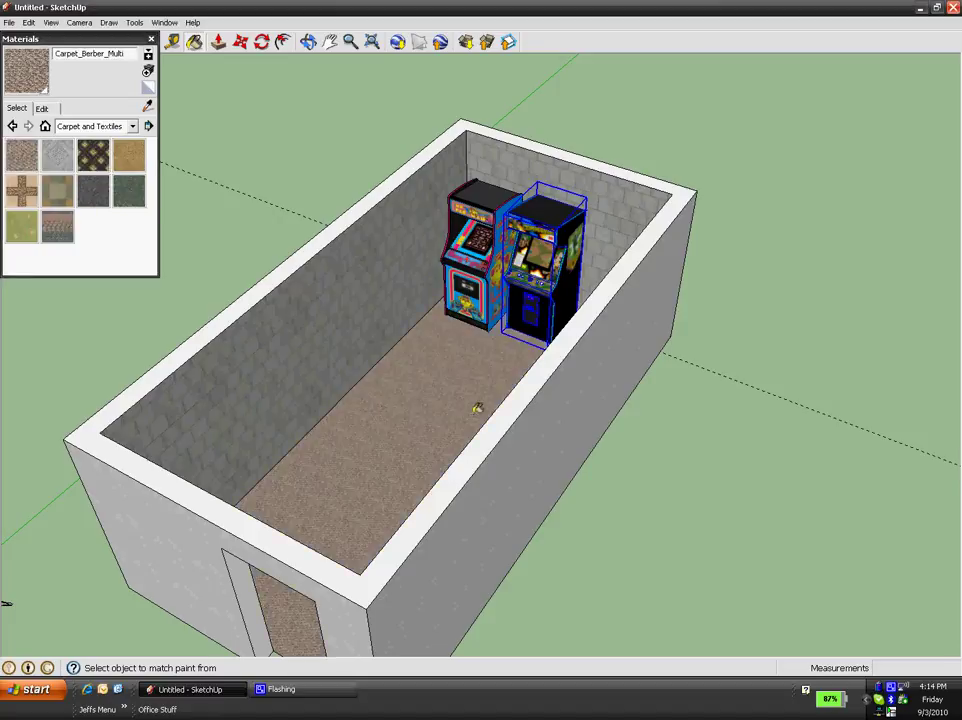
scroll(474, 400, "up", 6)
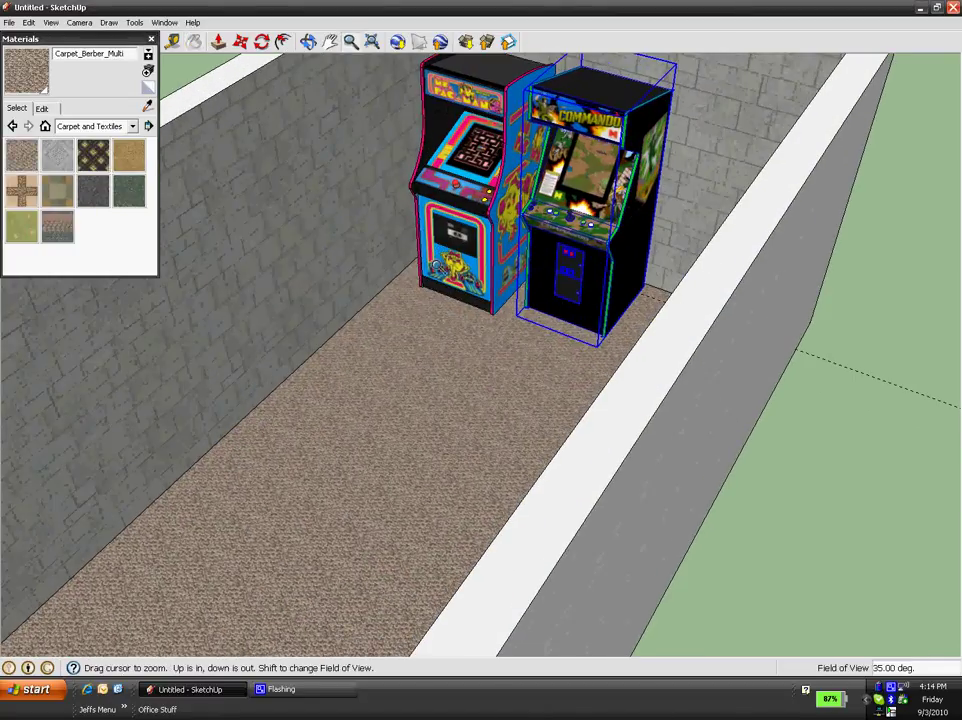
middle_click_drag(341, 326, 454, 385)
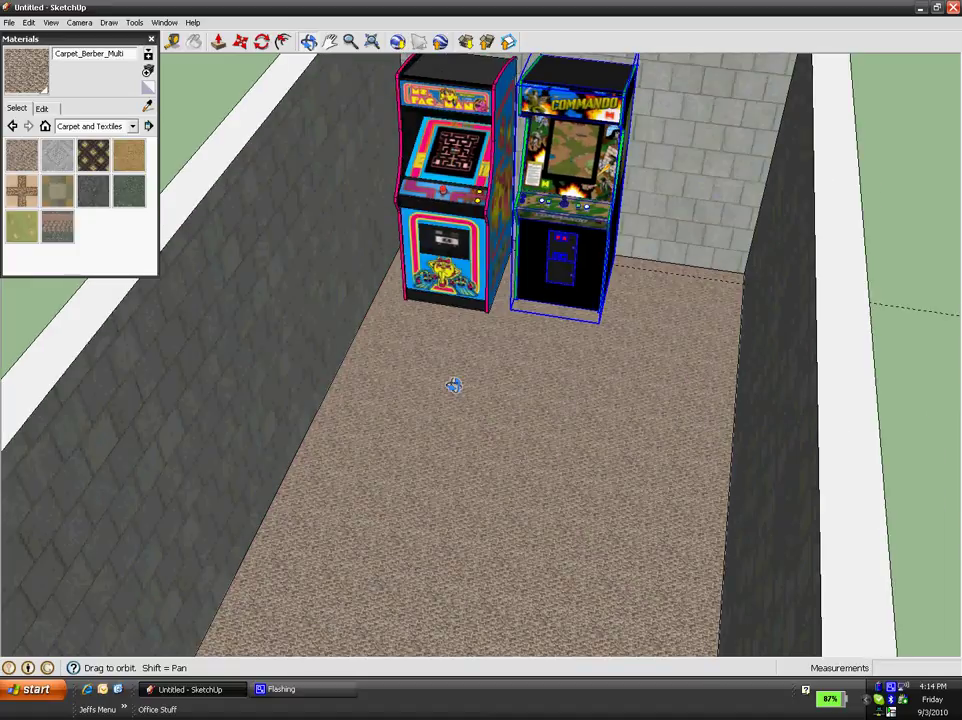
middle_click_drag(490, 391, 393, 414)
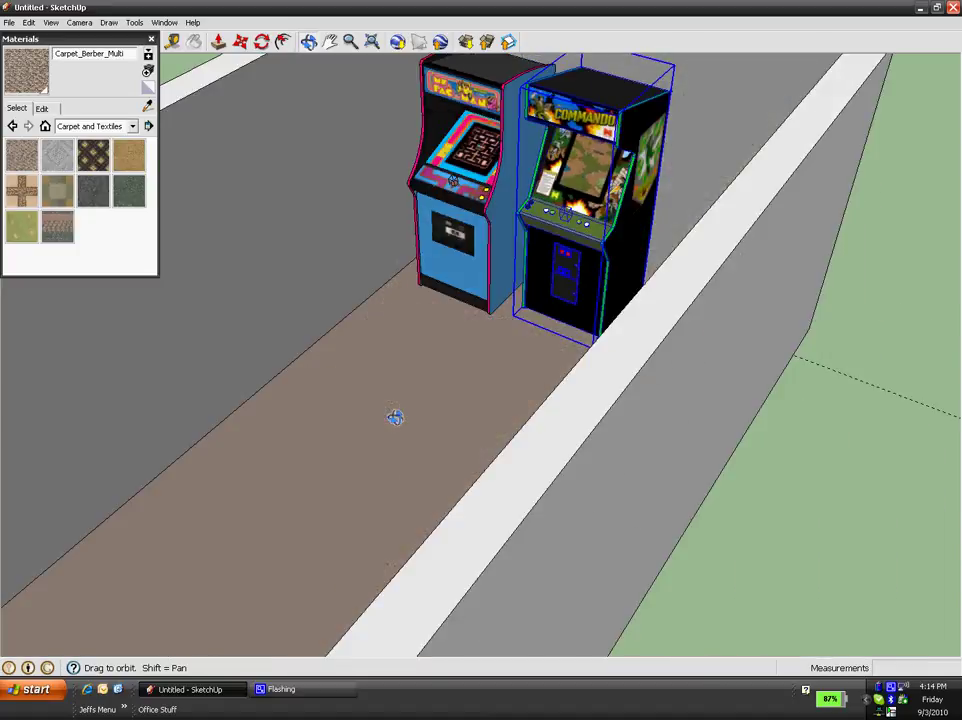